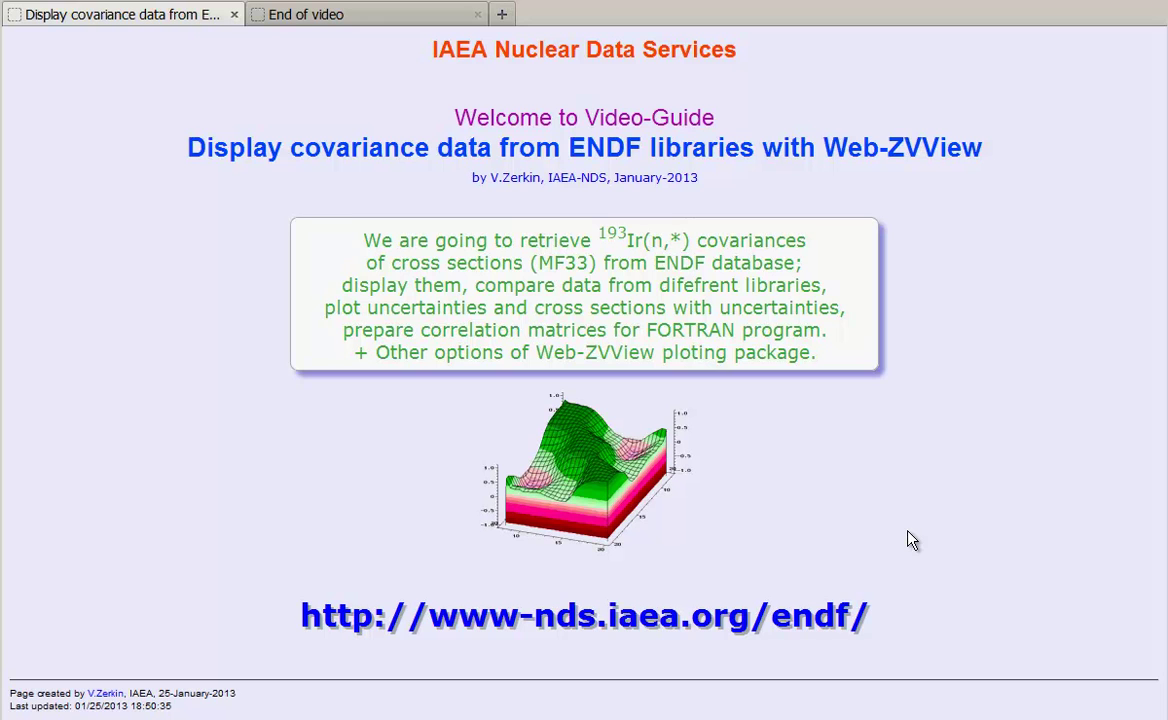
Step: Follow the video guide's endf link to open the ENDF Standard Request page in a new tab
{"action": "left_click", "coordinate": [850, 617]}
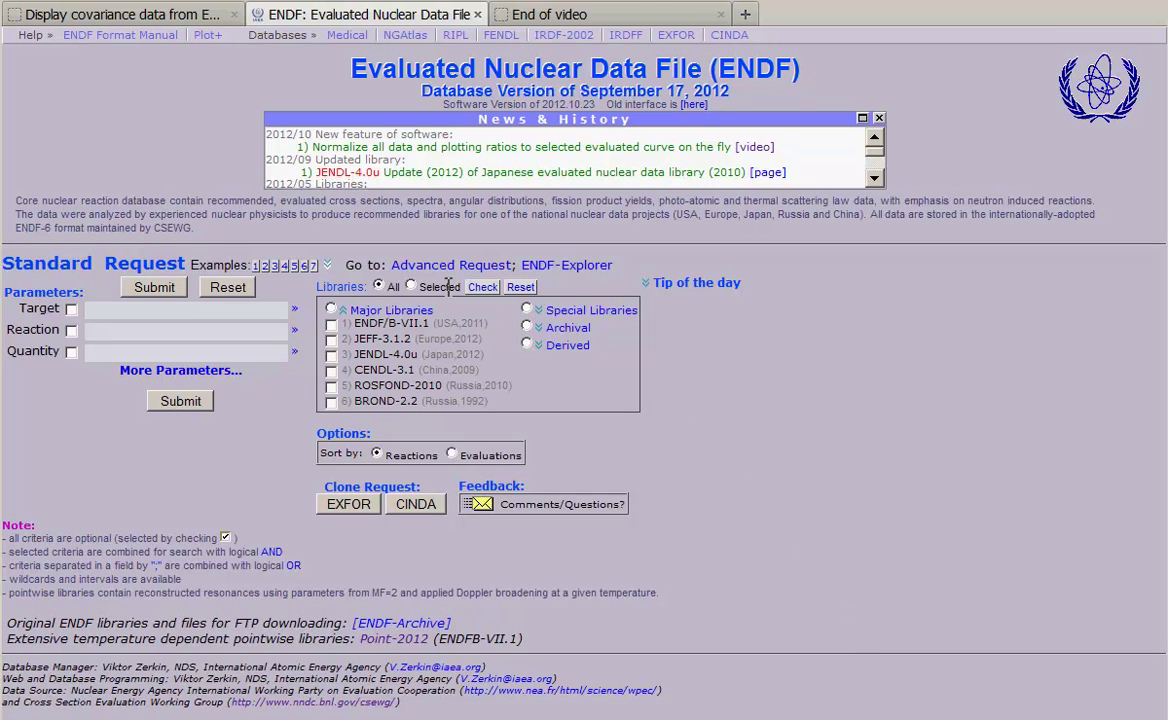
Step: Load example 7 (Covariances MF33, target IR-193) and open the periodic-table target helper
{"action": "left_click", "coordinate": [327, 267]}
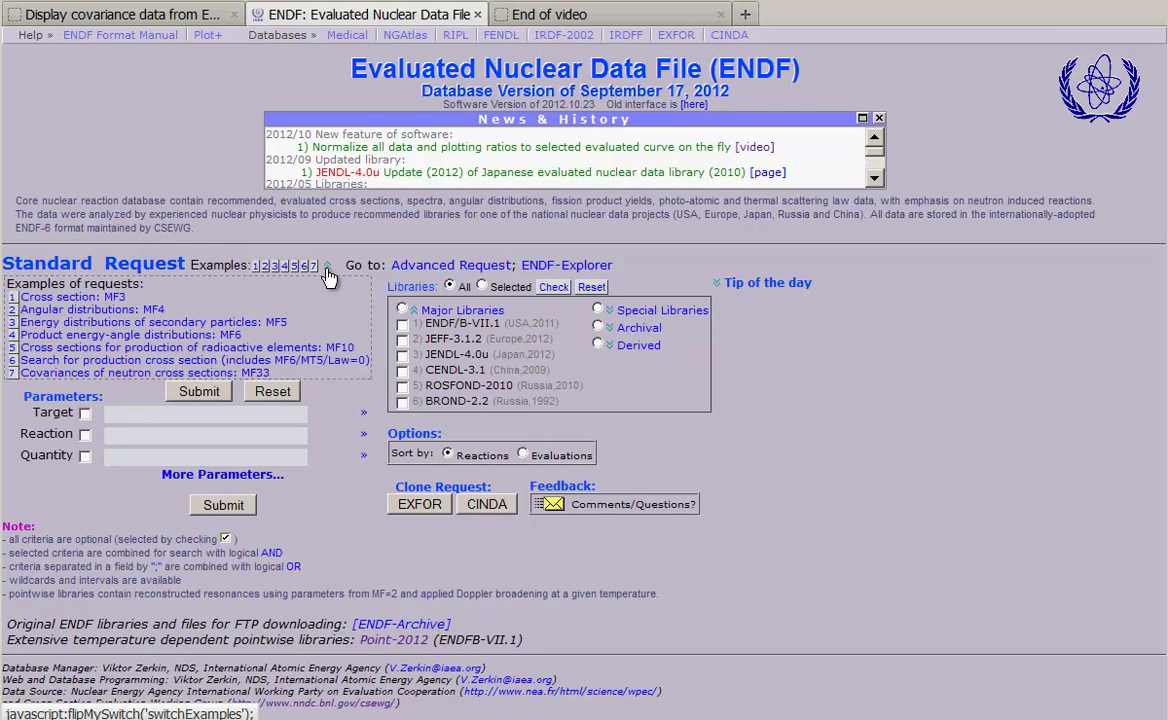
{"action": "left_click", "coordinate": [226, 376]}
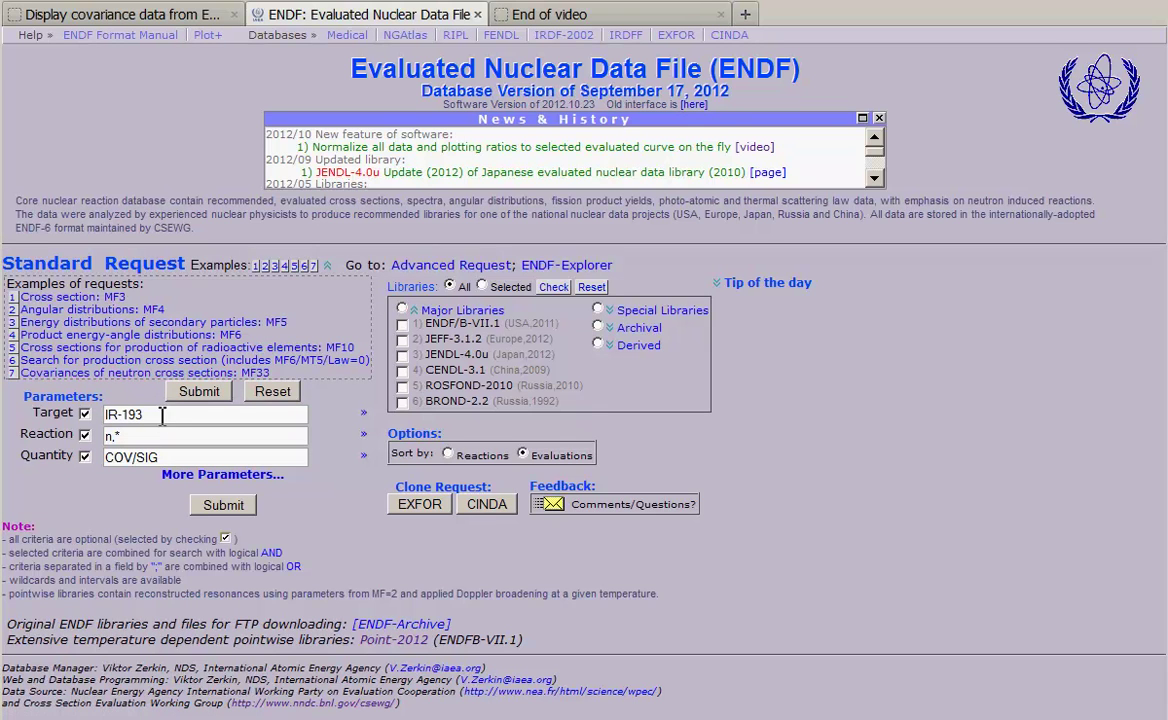
{"action": "left_click_drag", "start_coordinate": [146, 414], "coordinate": [102, 414]}
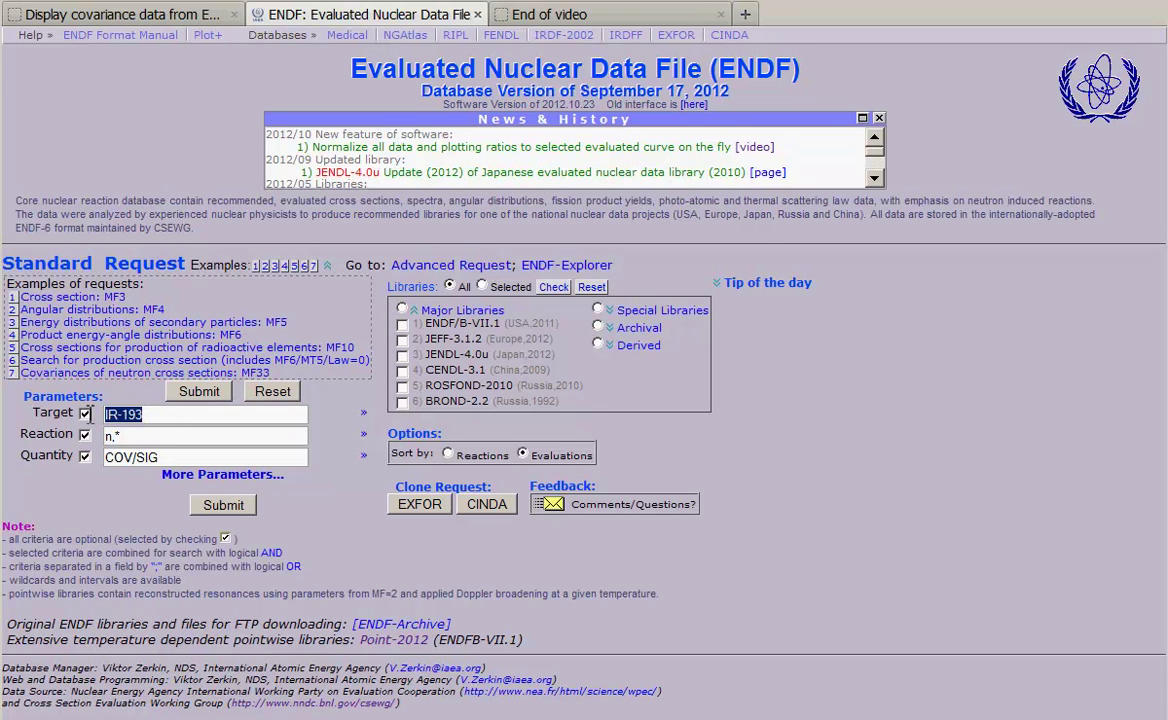
{"action": "left_click", "coordinate": [364, 417]}
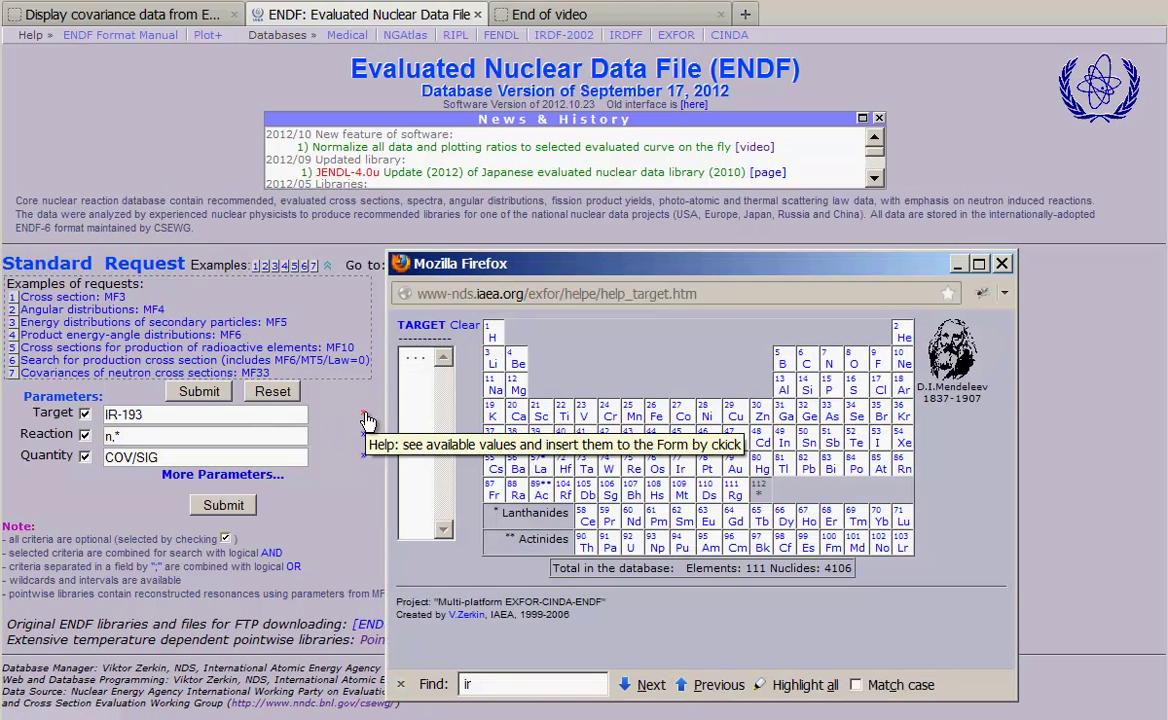
Step: Choose isotope IR-193 from the iridium entries in the periodic-table helper
{"action": "left_click", "coordinate": [681, 473]}
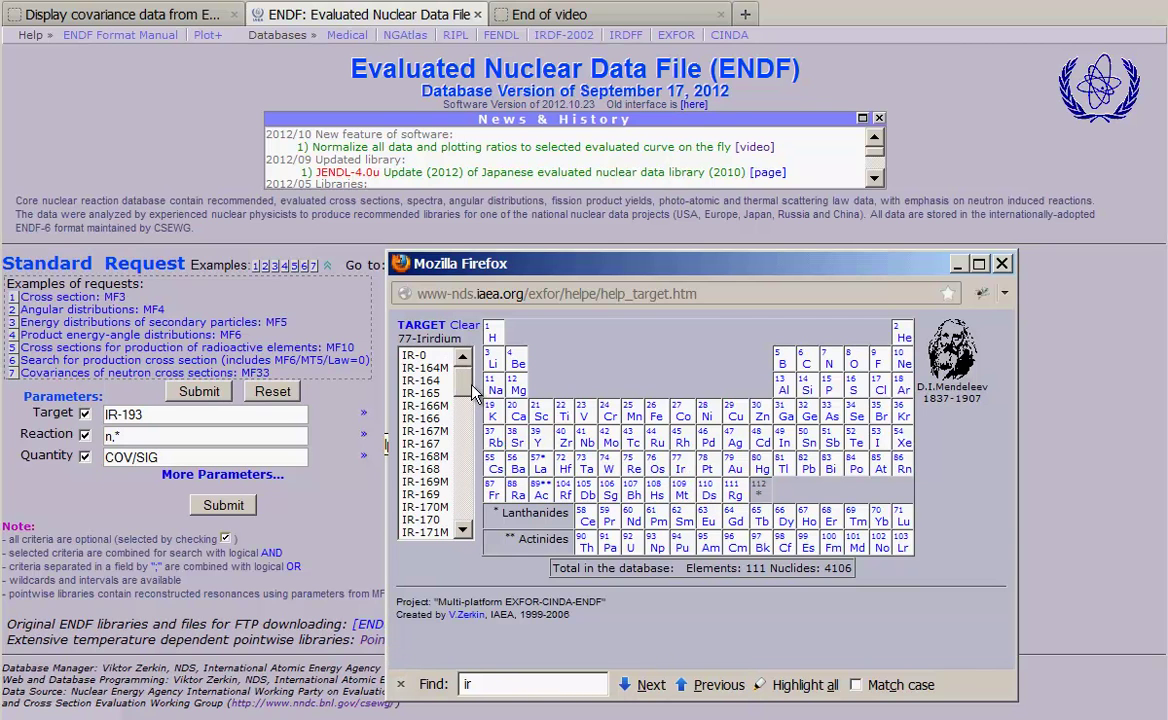
{"action": "left_click_drag", "start_coordinate": [463, 383], "coordinate": [463, 515]}
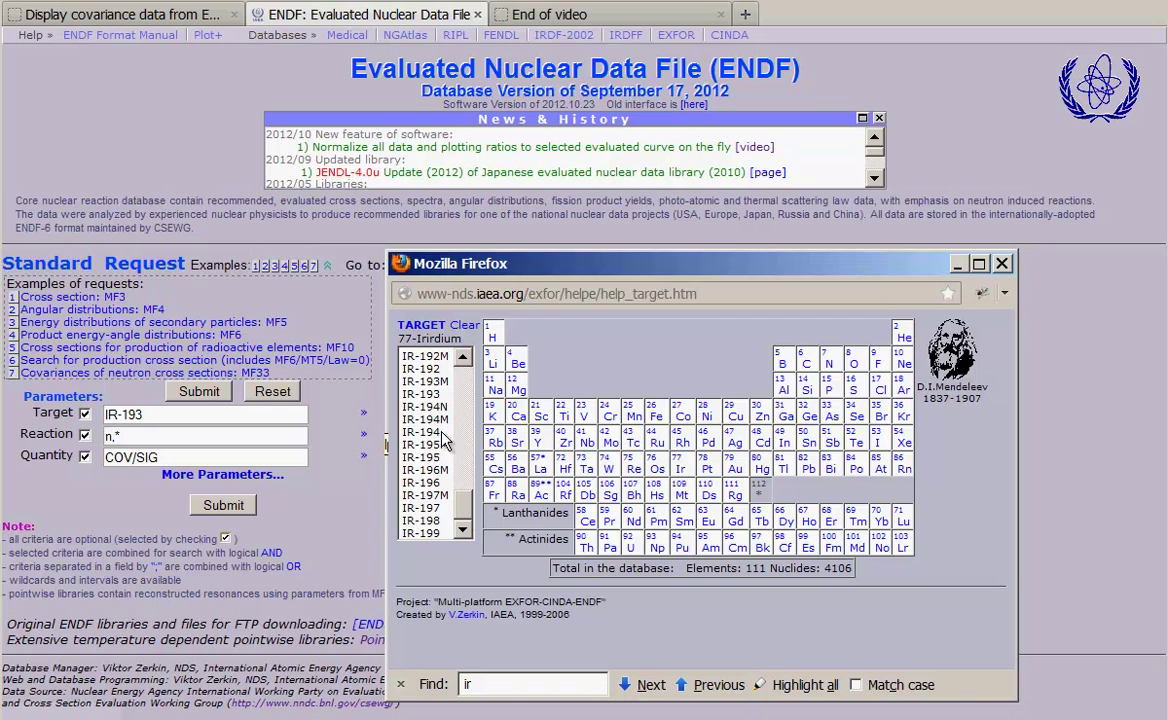
{"action": "left_click", "coordinate": [436, 395]}
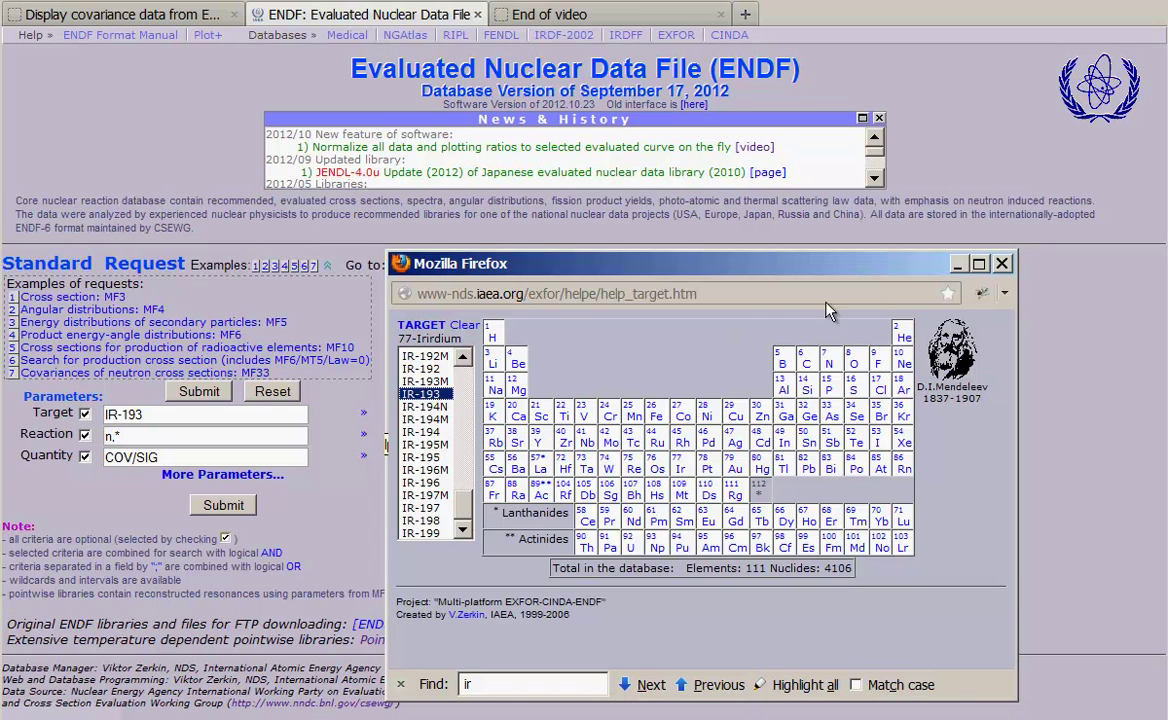
{"action": "left_click", "coordinate": [342, 513]}
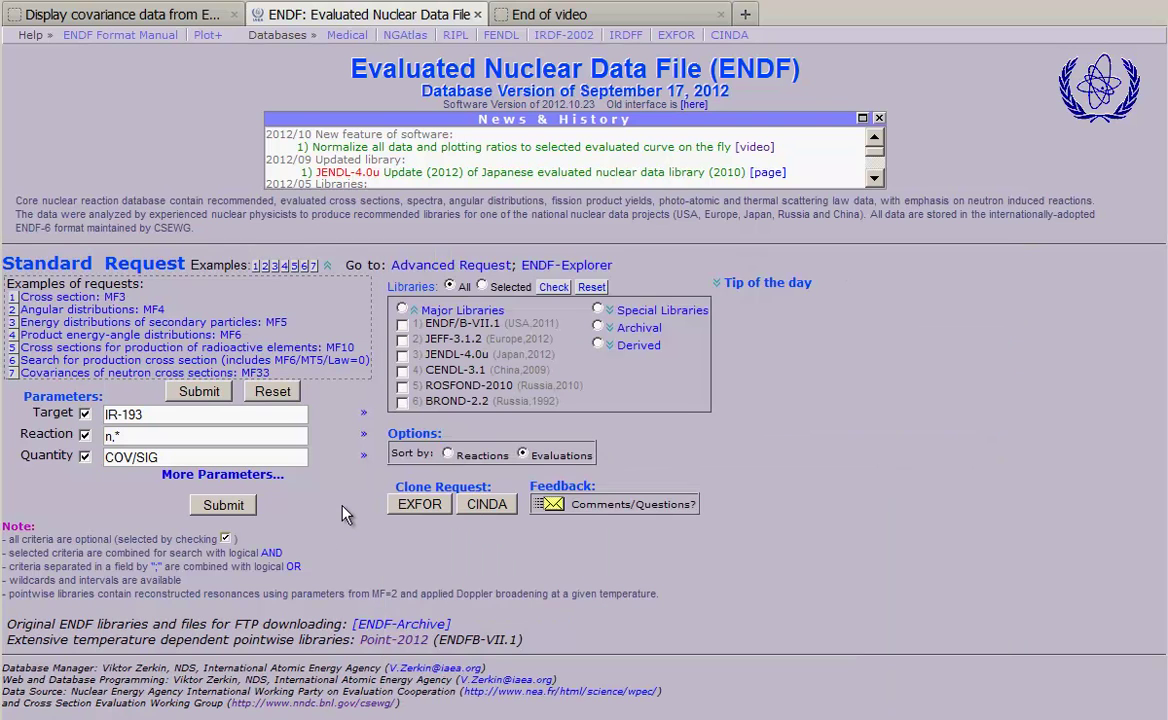
Step: Look up COV/SIG (covariances of neutron cross sections) in the quantity code list
{"action": "left_click", "coordinate": [364, 458]}
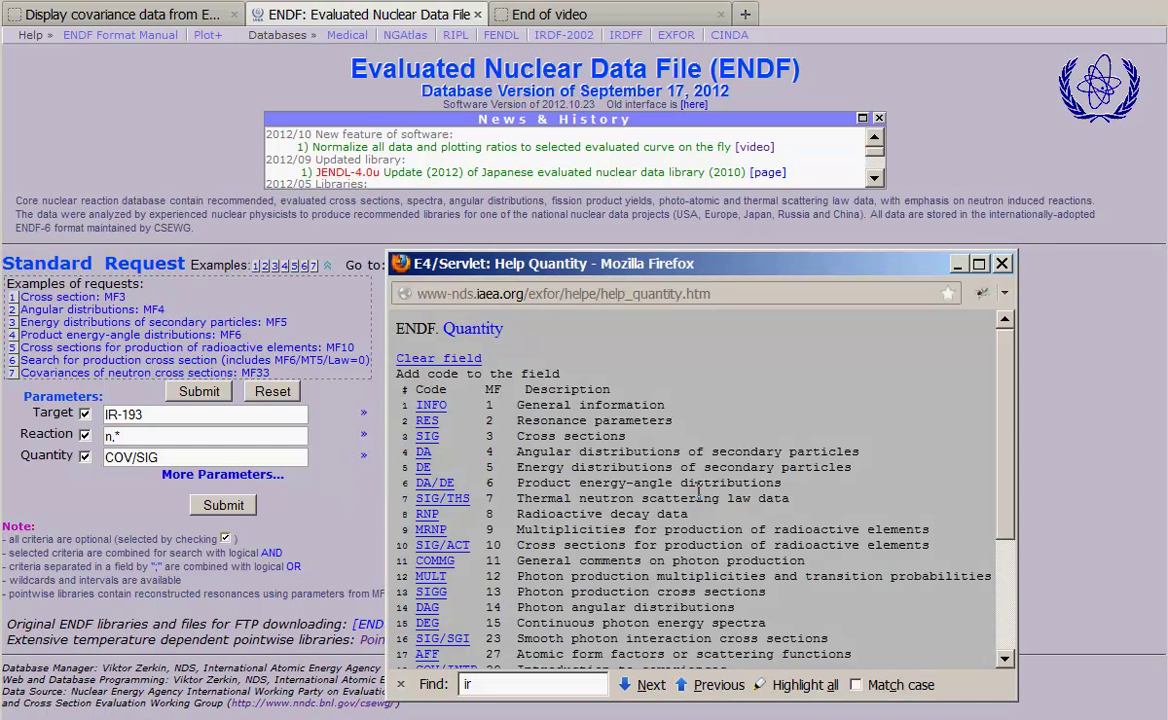
{"action": "scroll", "coordinate": [632, 450], "scroll_direction": "down", "scroll_amount": 3}
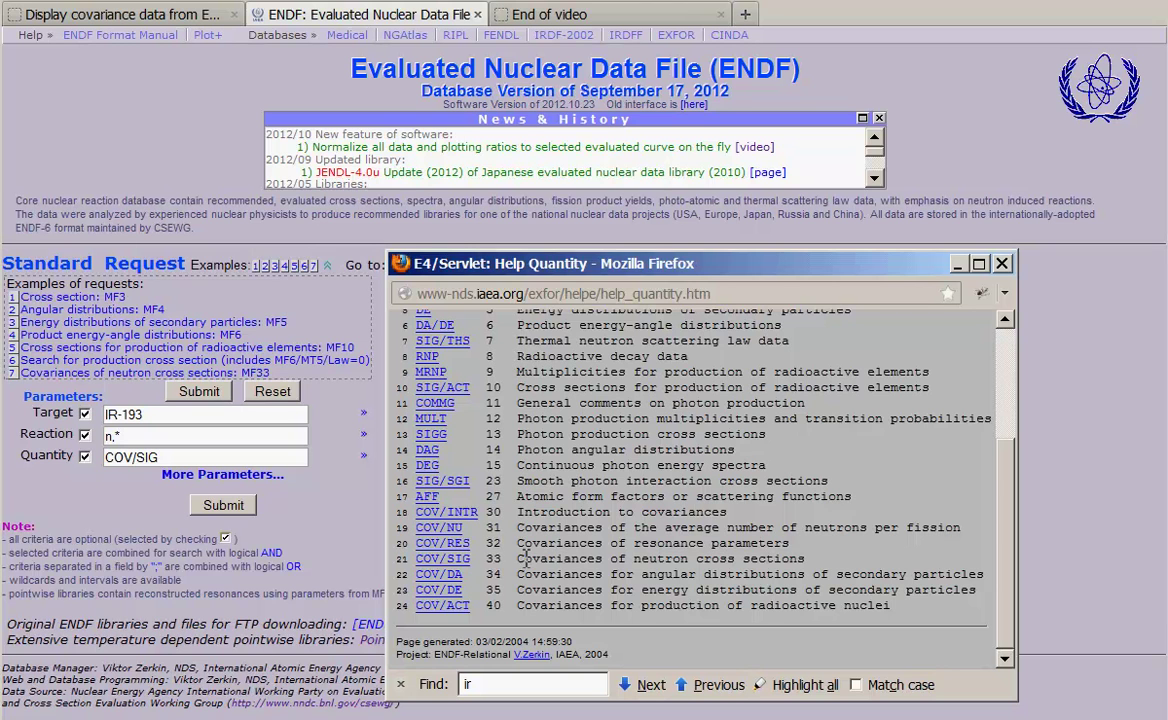
{"action": "left_click_drag", "start_coordinate": [519, 557], "coordinate": [818, 572]}
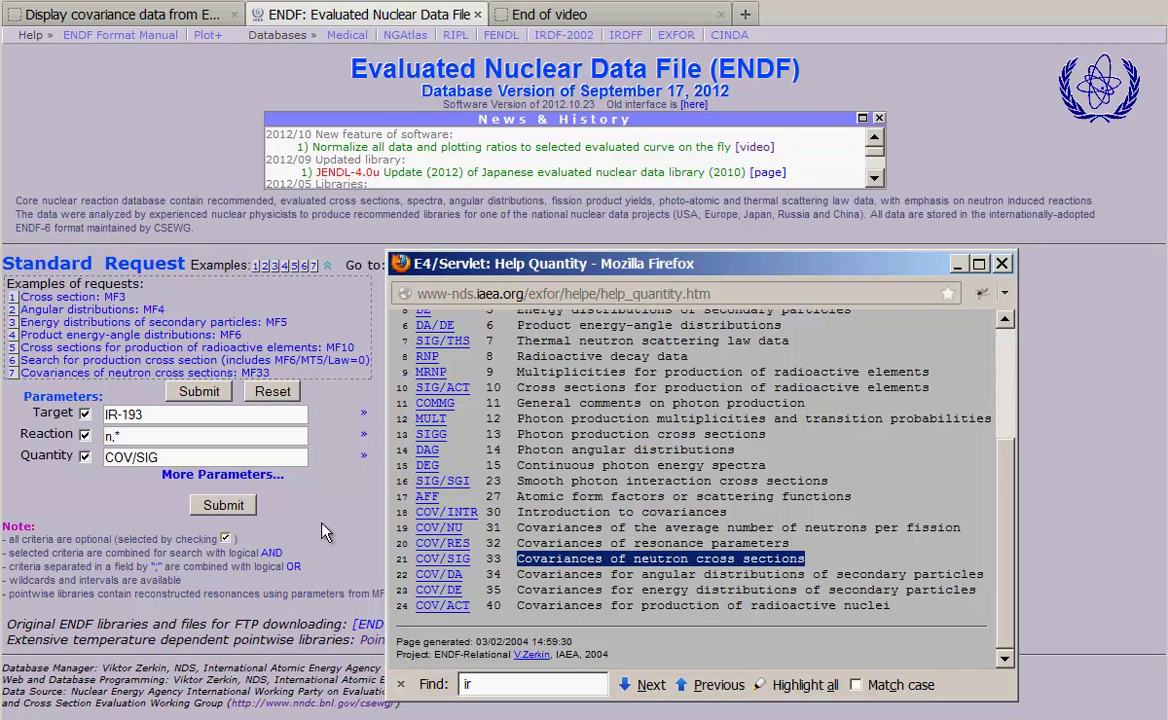
{"action": "left_click", "coordinate": [294, 476]}
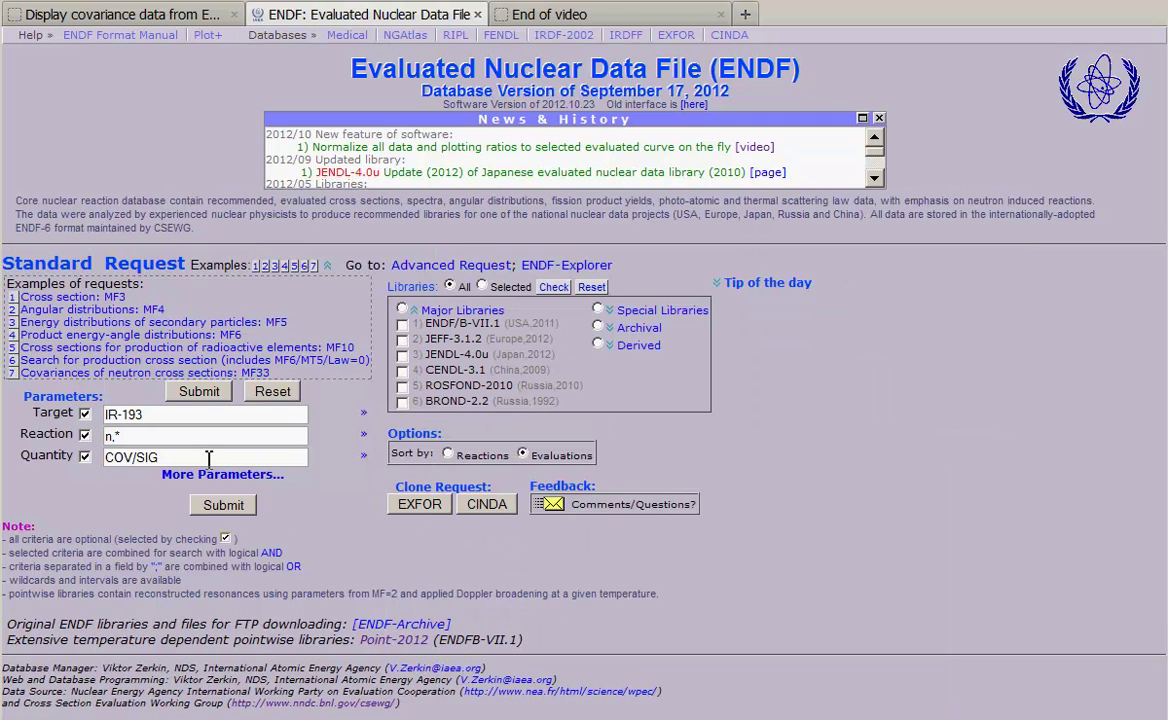
Step: Submit the IR-193 n,* COV/SIG request to list matching evaluations
{"action": "left_click", "coordinate": [223, 505]}
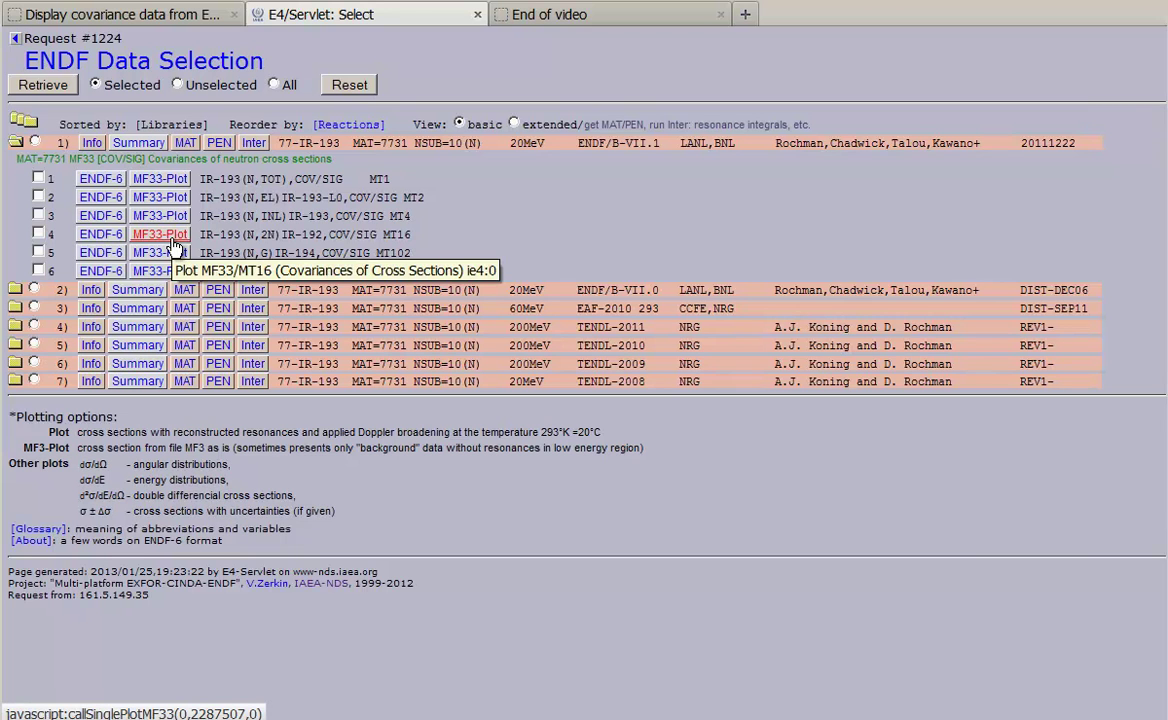
Step: Plot the ENDF/B-VII.1 IR-193 (N,2N) MT16 correlation matrix and zoom into its higher energies
{"action": "left_click", "coordinate": [174, 244]}
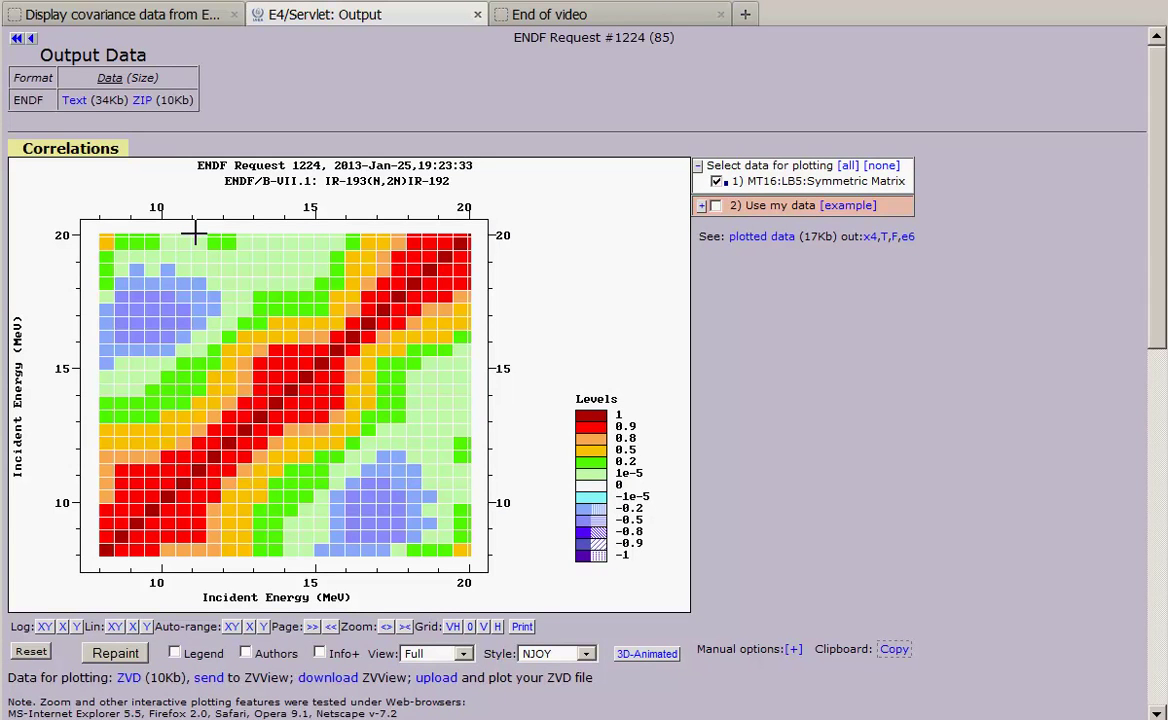
{"action": "left_click_drag", "start_coordinate": [194, 234], "coordinate": [473, 556]}
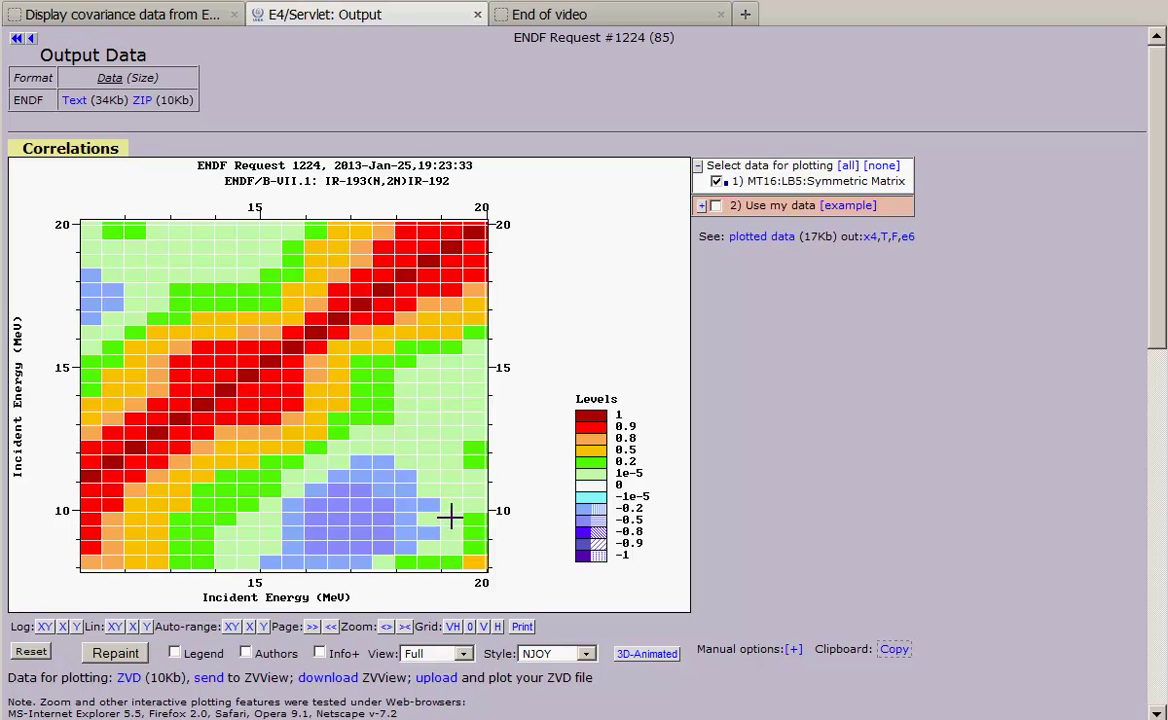
{"action": "left_click", "coordinate": [758, 240]}
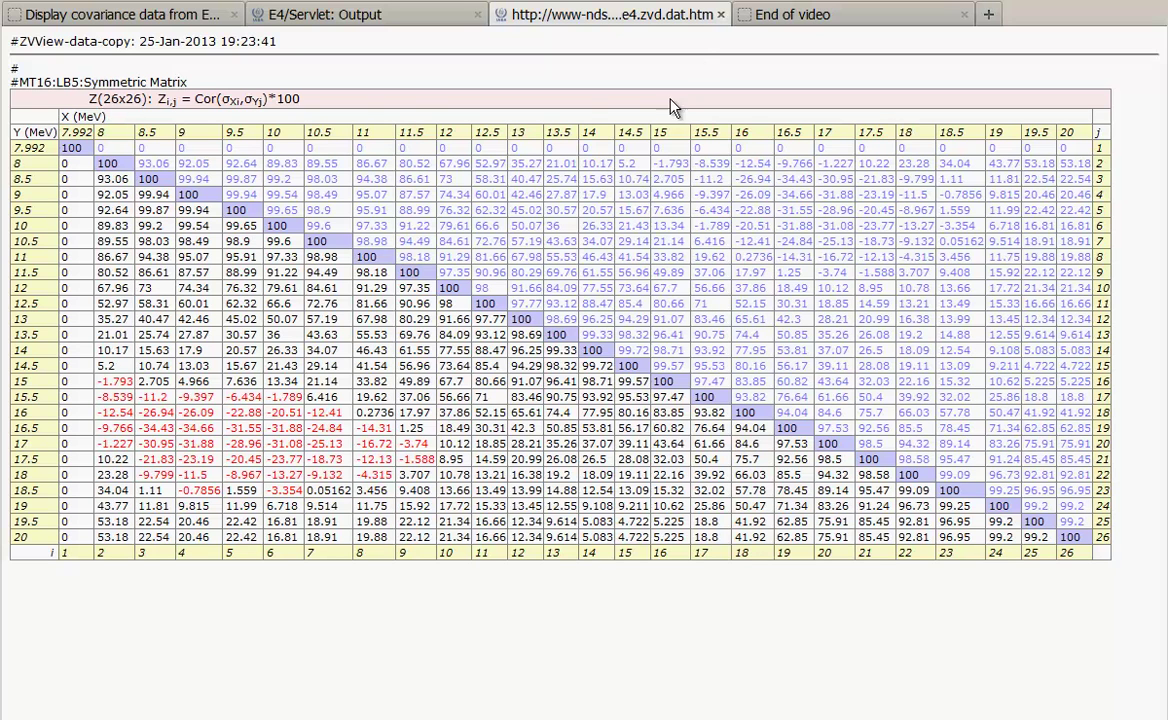
{"action": "left_click", "coordinate": [722, 15]}
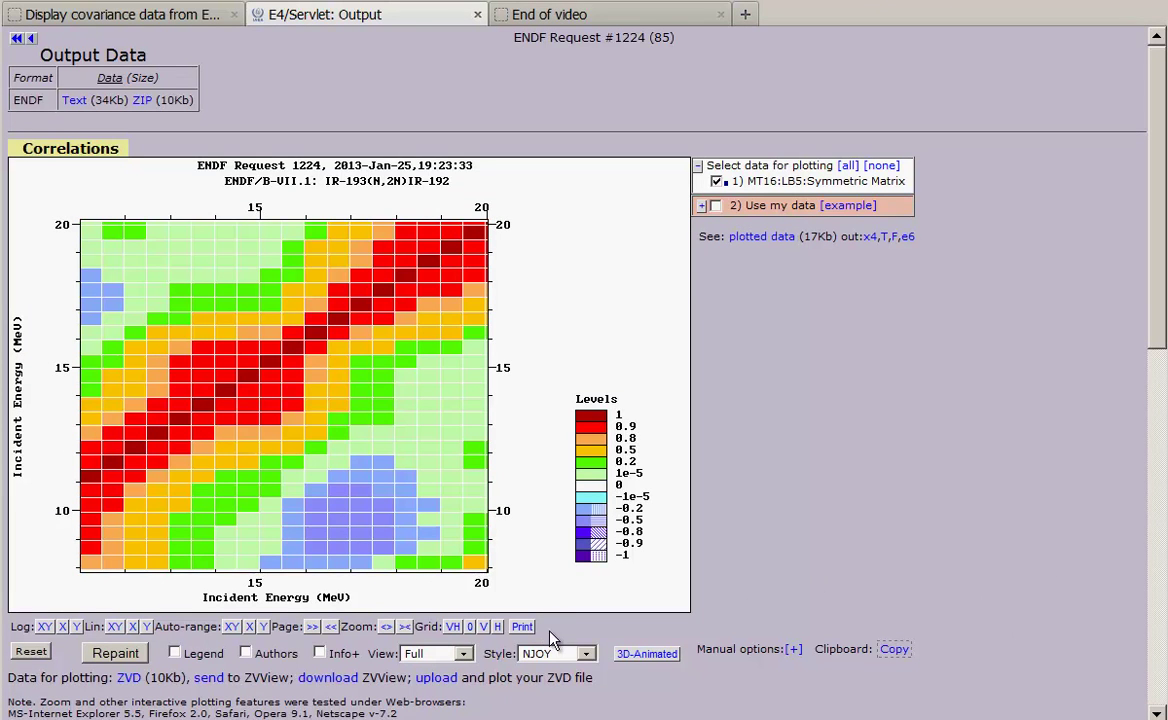
Step: Redraw the correlation as a 3D-0 surface with auto-ranged XY axes in the Standard style
{"action": "left_click", "coordinate": [463, 655]}
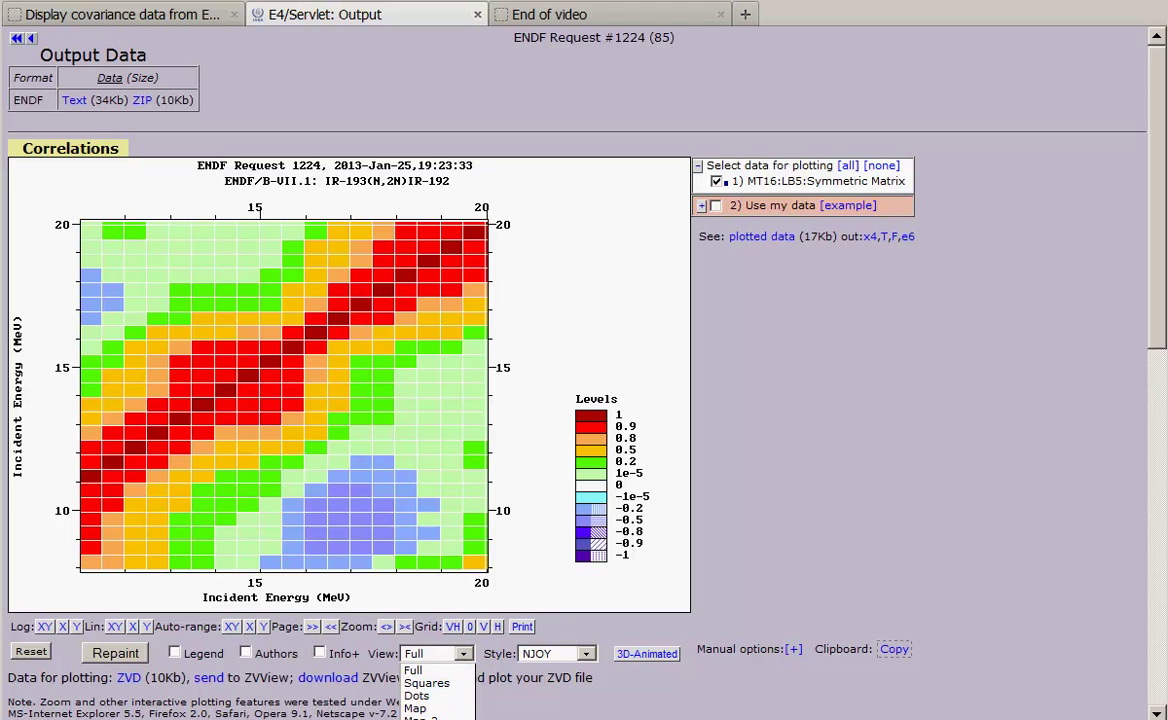
{"action": "key", "text": "Return"}
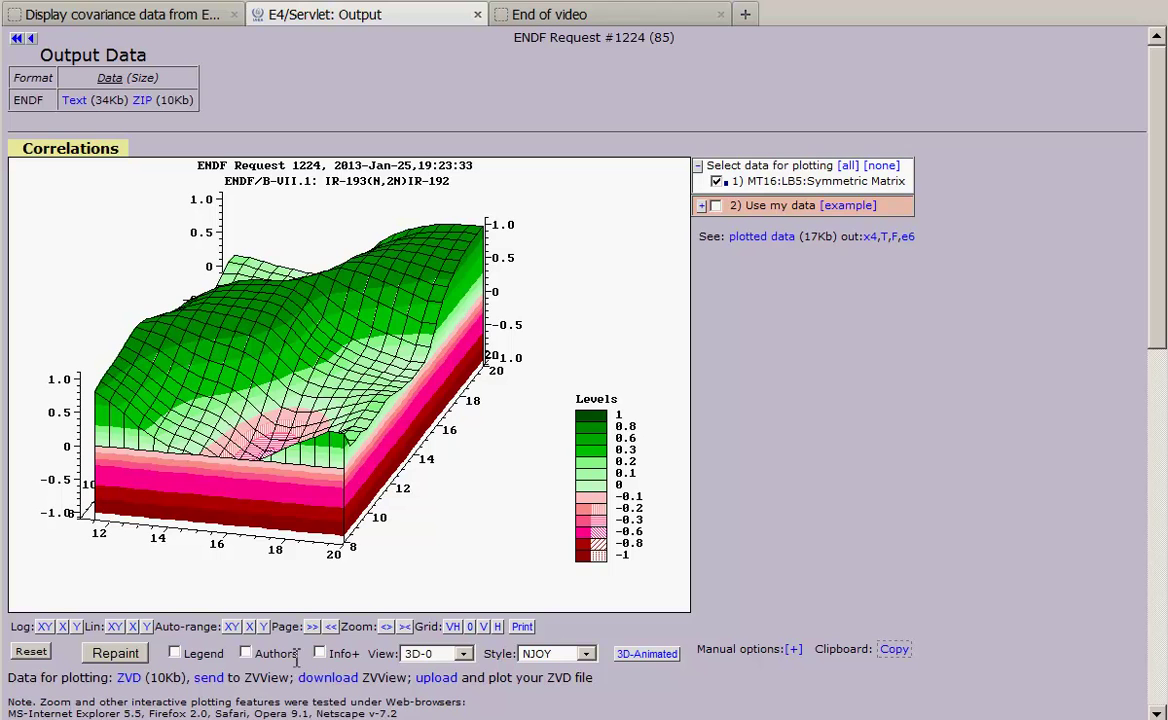
{"action": "left_click", "coordinate": [232, 628]}
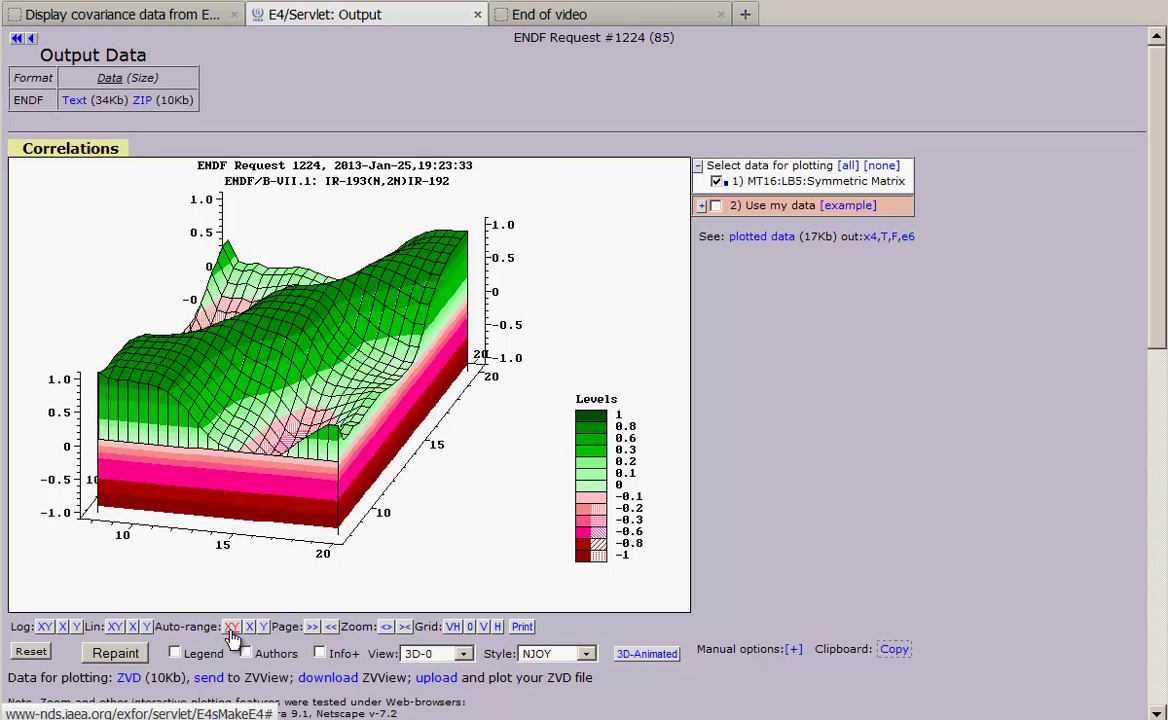
{"action": "left_click", "coordinate": [555, 654]}
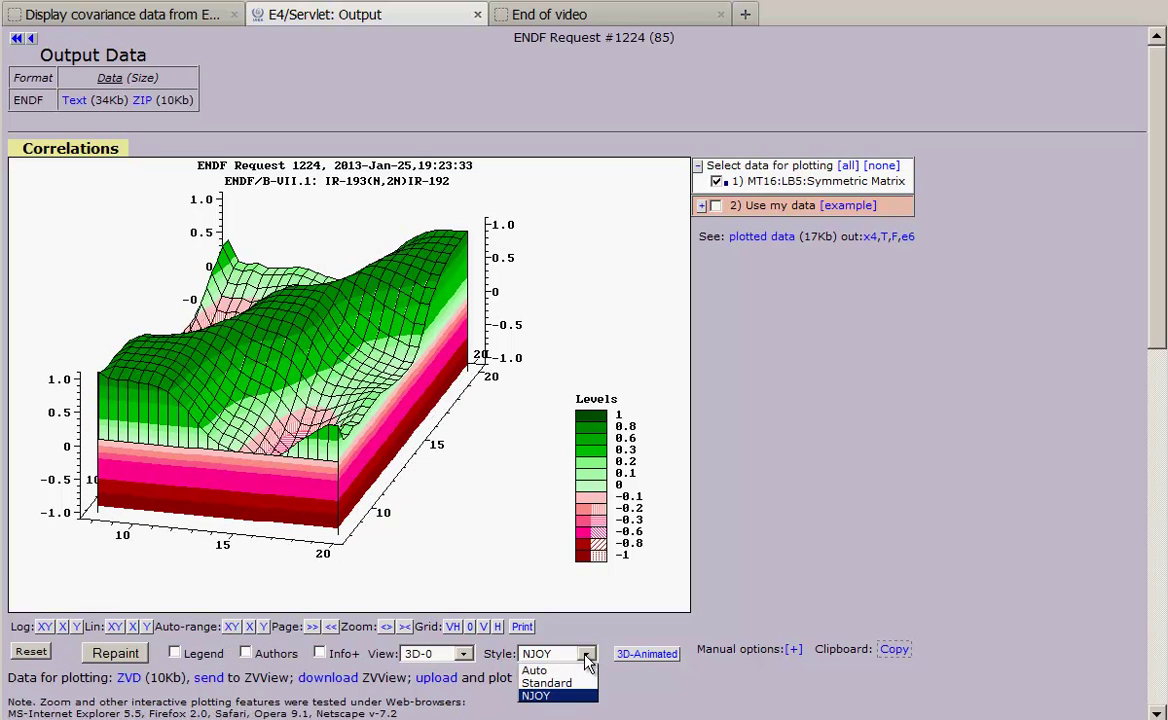
{"action": "left_click", "coordinate": [560, 684]}
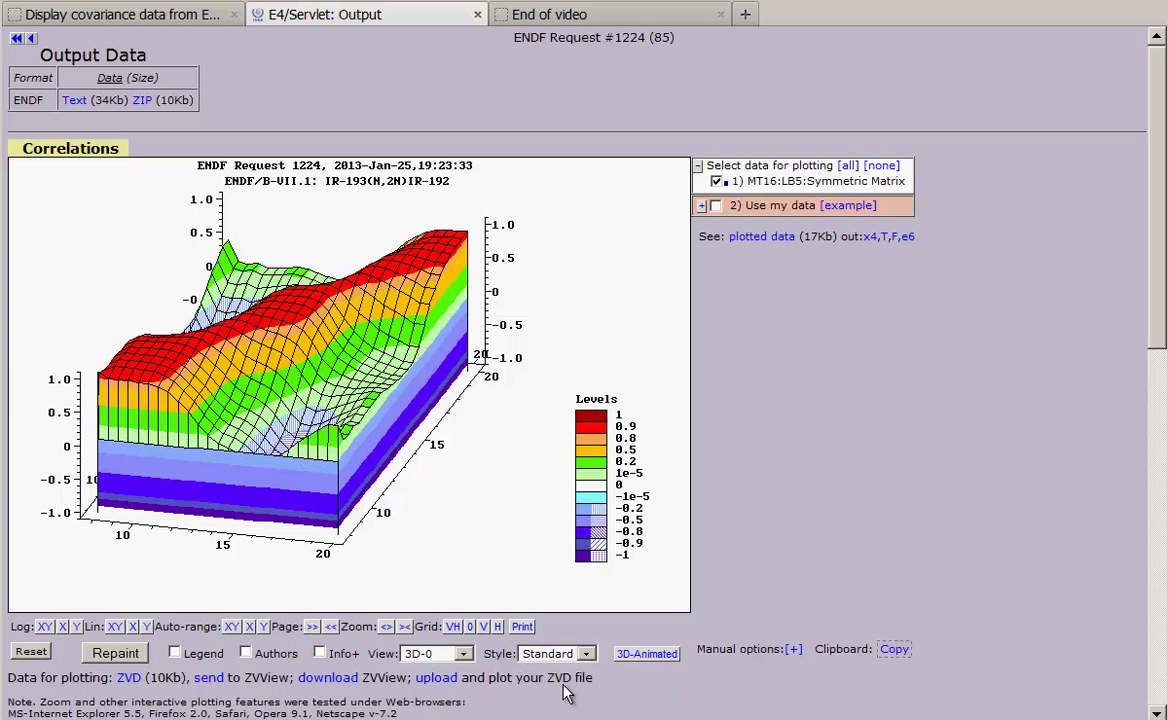
Step: Copy the 3D correlation plot to the clipboard and start the animated 3-D view
{"action": "left_click", "coordinate": [895, 652]}
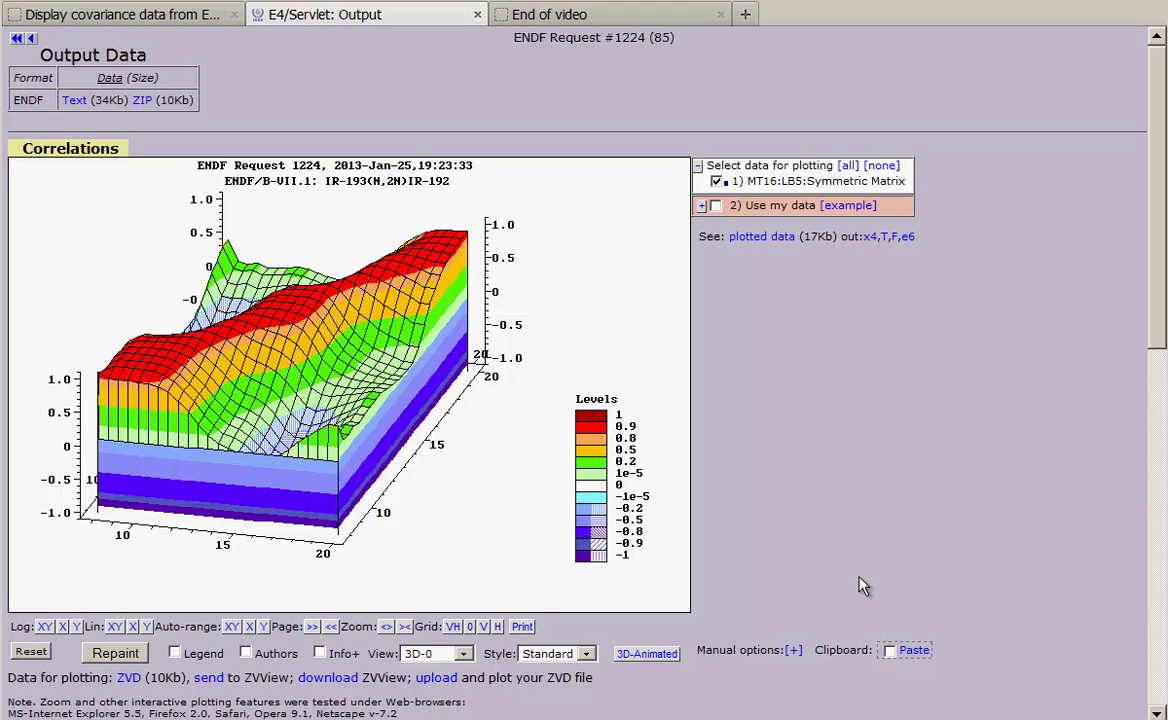
{"action": "left_click", "coordinate": [671, 659]}
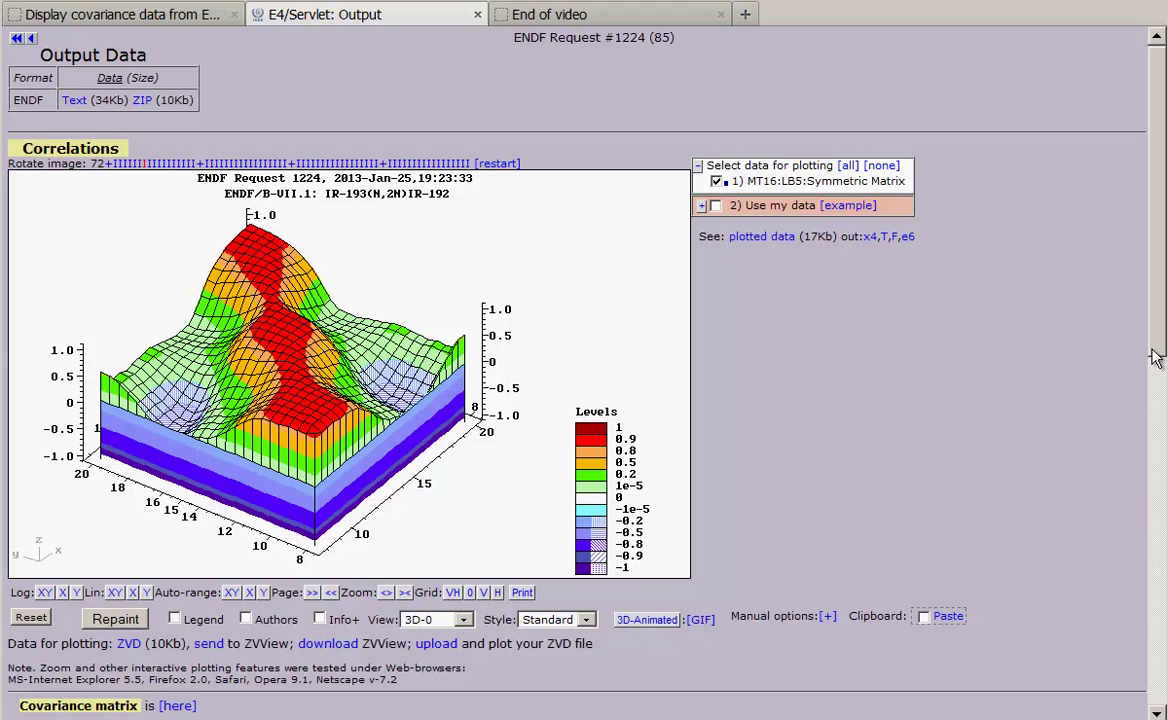
Step: Expand the MF33 Structure protocol and highlight the non positive-definite 25x25 correlation matrix verdict
{"action": "left_click_drag", "start_coordinate": [1155, 355], "coordinate": [1160, 694]}
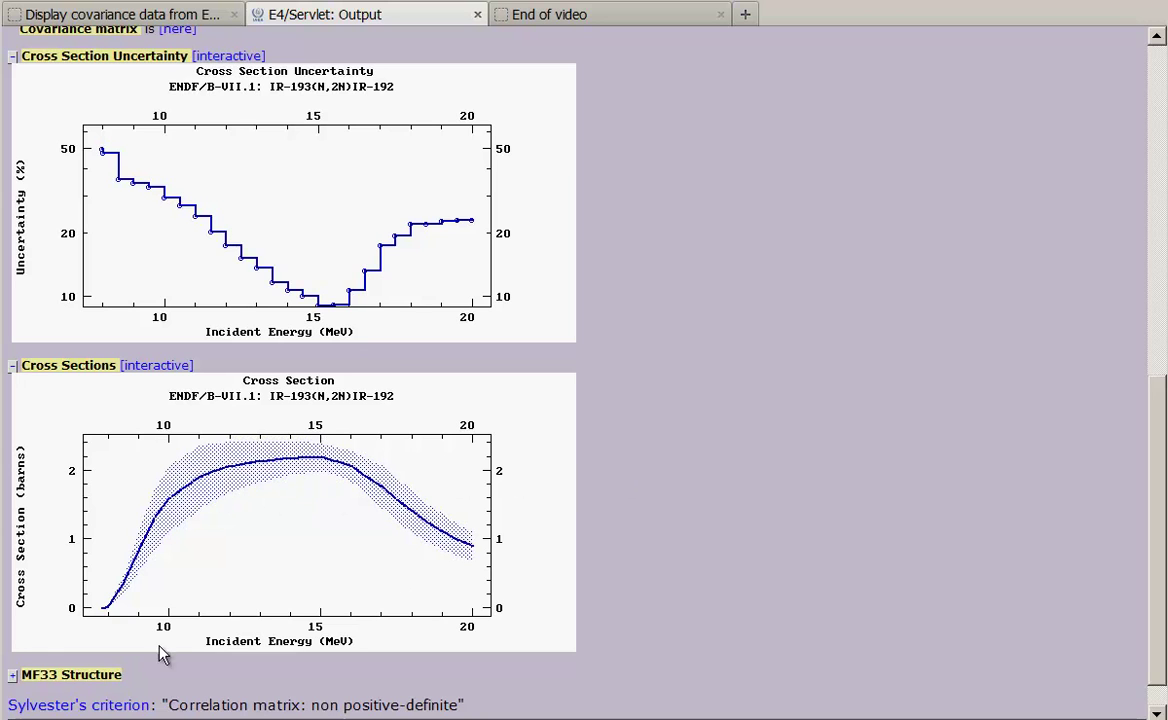
{"action": "left_click", "coordinate": [12, 677]}
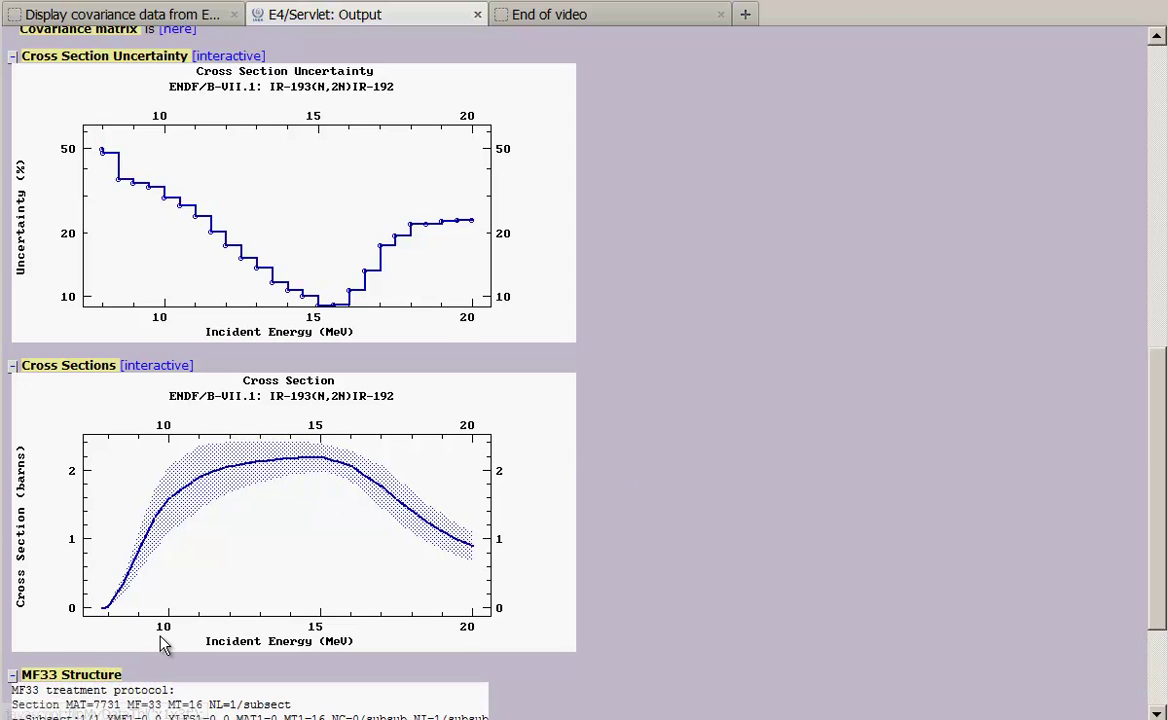
{"action": "scroll", "coordinate": [300, 640], "scroll_direction": "down", "scroll_amount": 3}
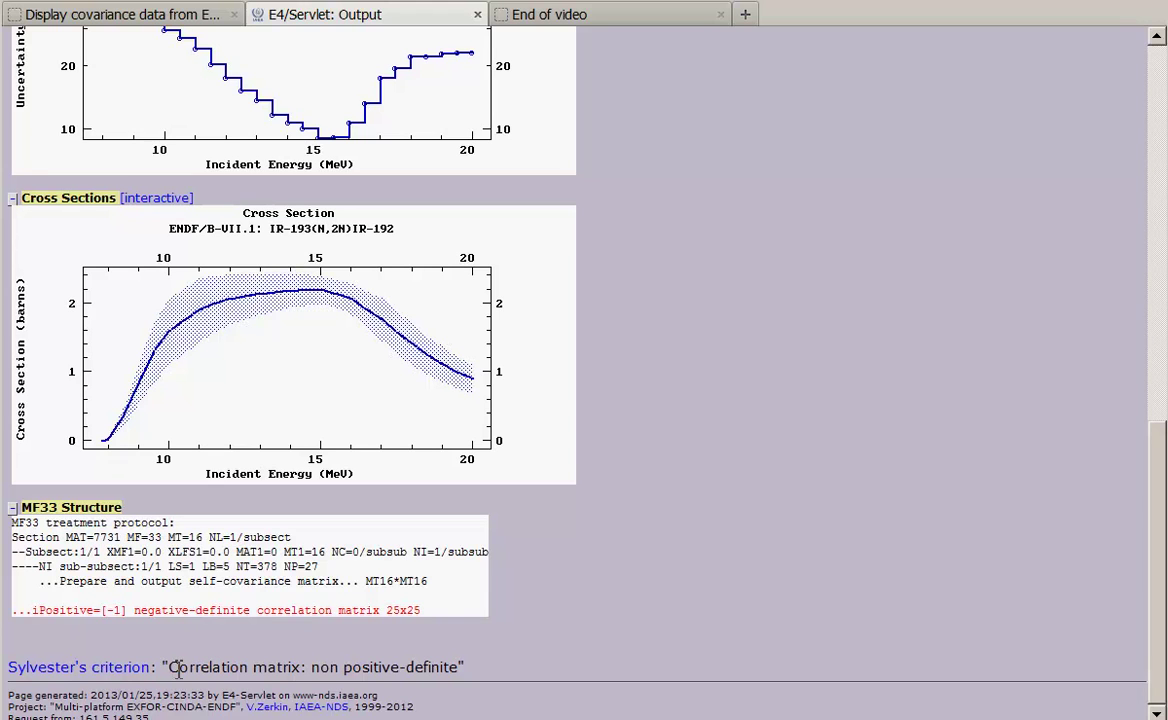
{"action": "left_click_drag", "start_coordinate": [175, 667], "coordinate": [466, 667]}
{"action": "left_click", "coordinate": [308, 667]}
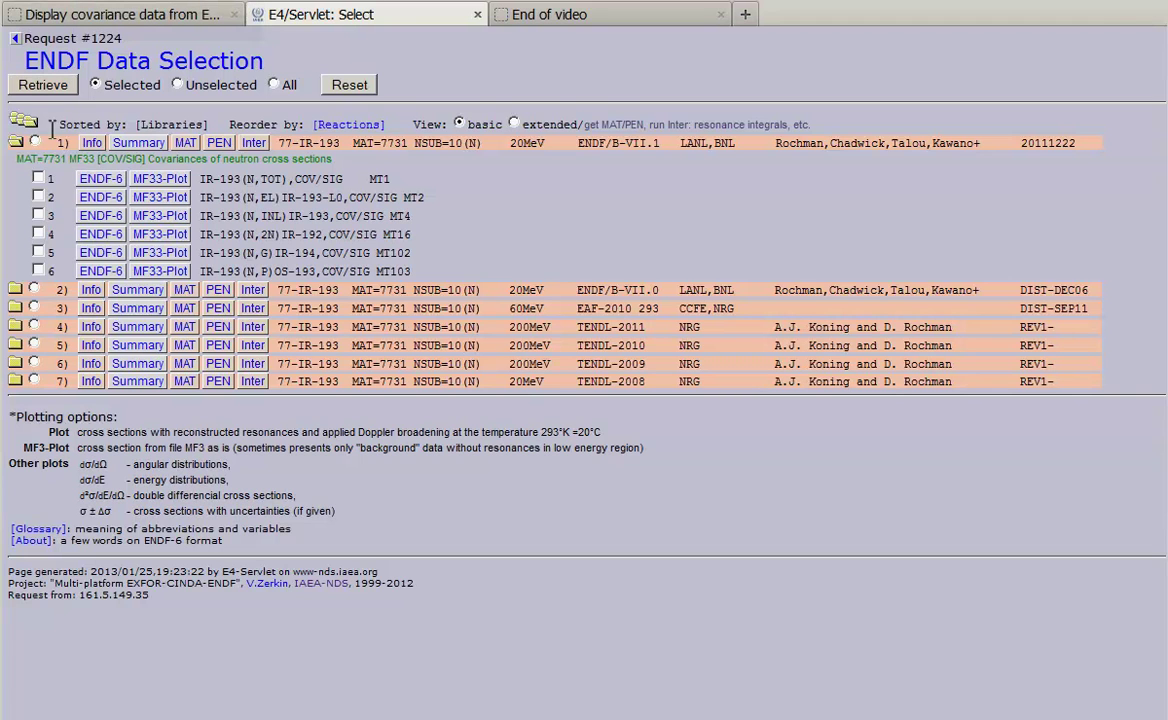
Step: Expand TENDL-2008 and plot entry 107, the IR-193(N,2N) MT16 covariance
{"action": "left_click", "coordinate": [14, 383]}
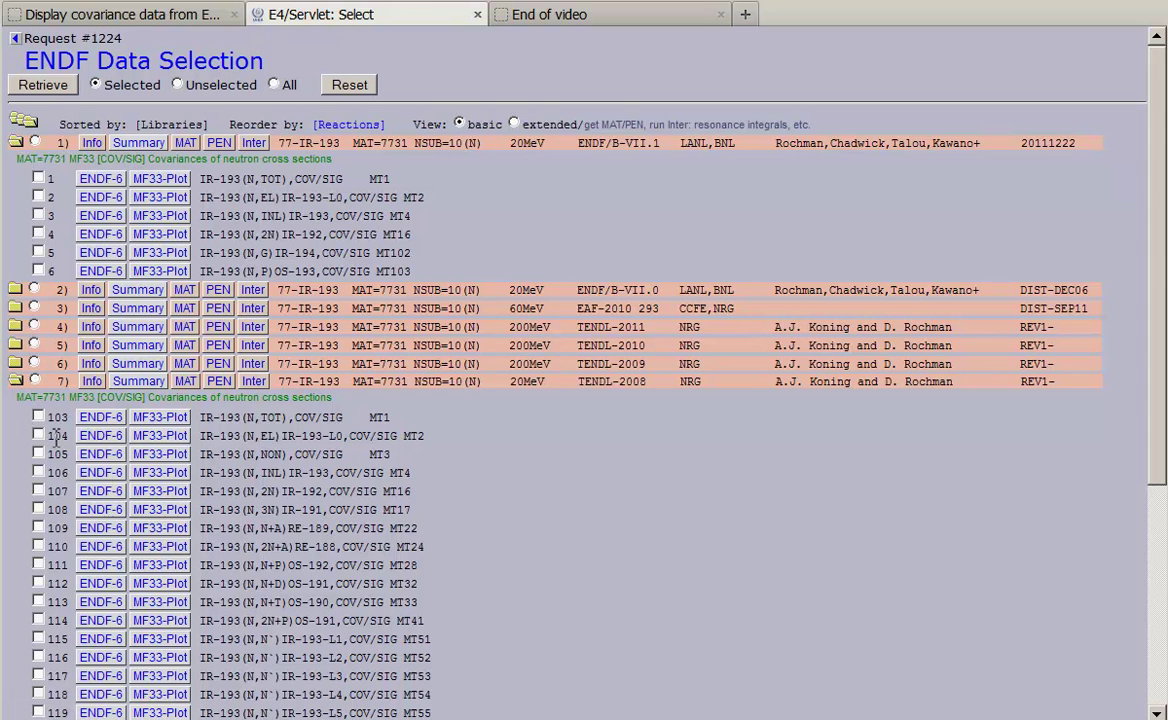
{"action": "left_click", "coordinate": [160, 491]}
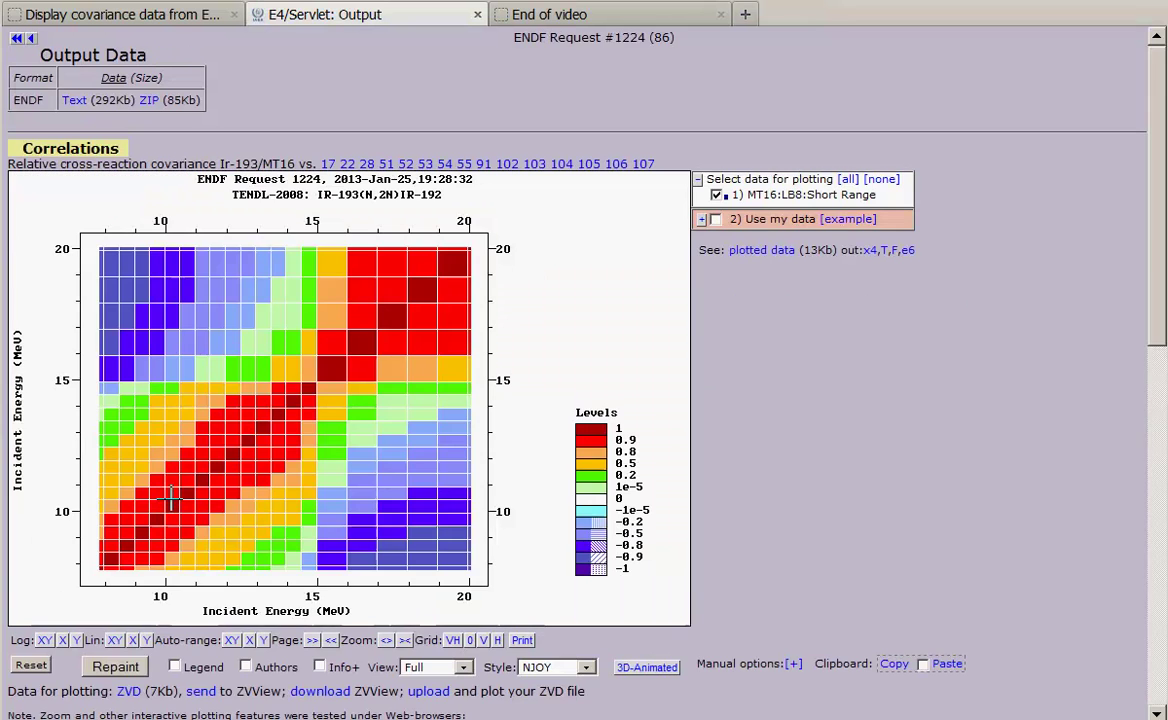
Step: Try the Map-2 view, then show the TENDL-2008 correlation as Squares in Standard style
{"action": "left_click", "coordinate": [464, 668]}
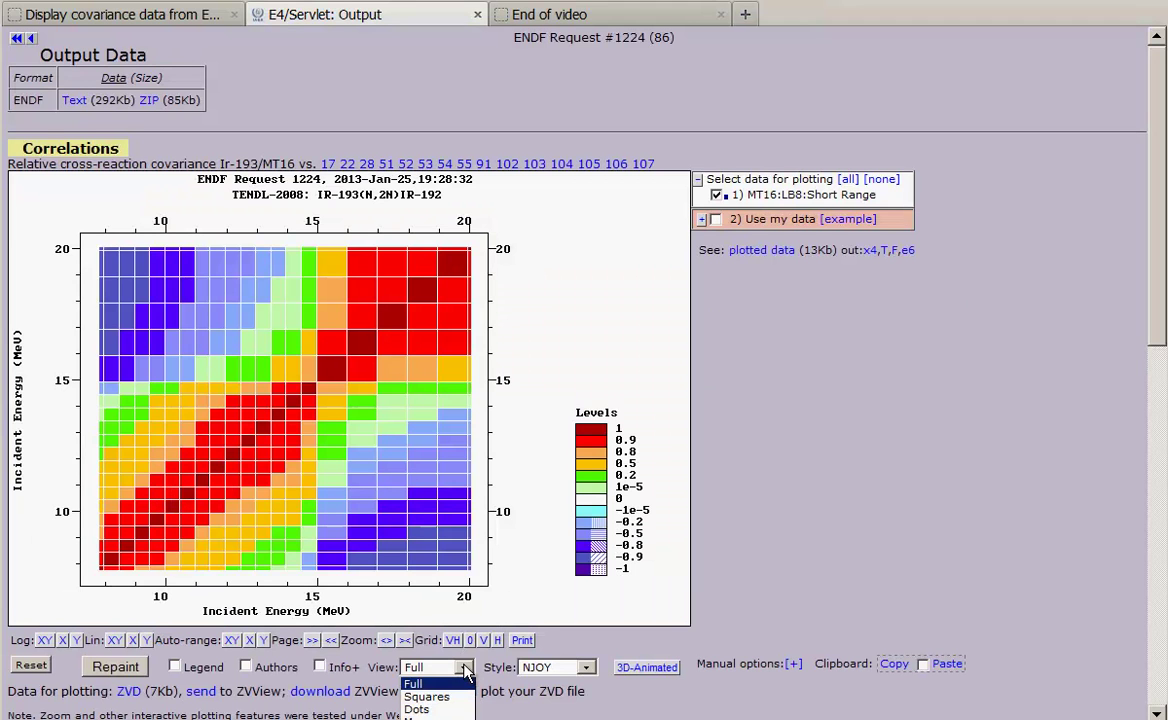
{"action": "left_click", "coordinate": [420, 719]}
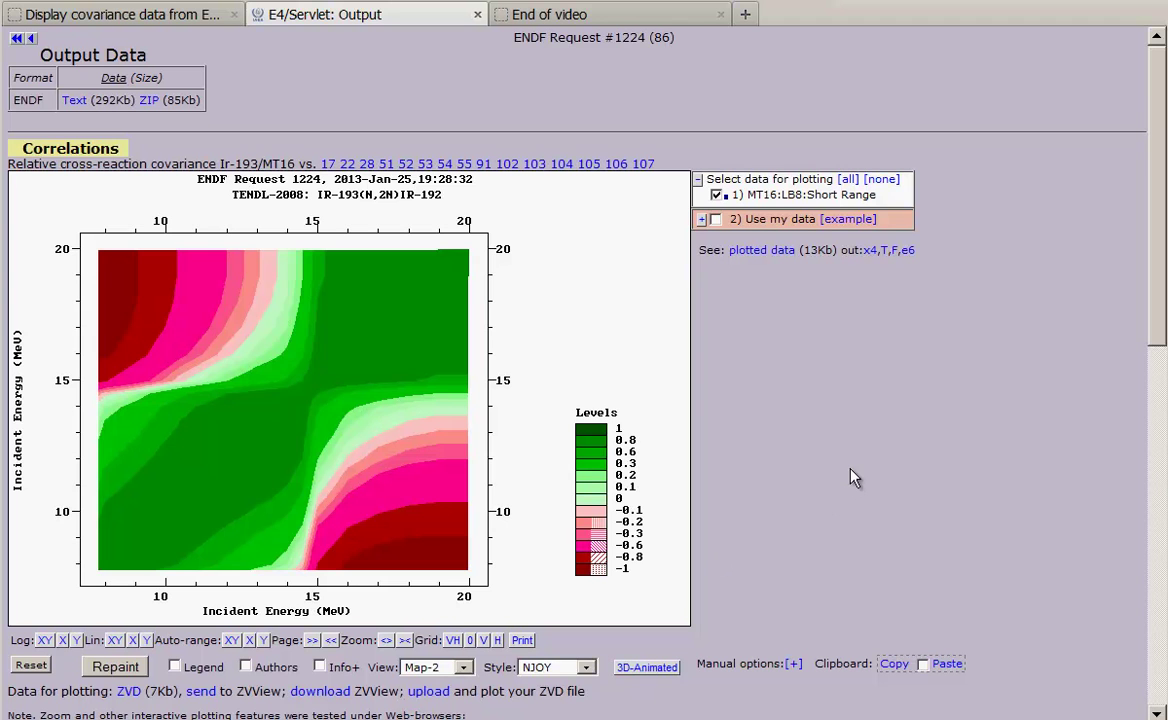
{"action": "left_click", "coordinate": [463, 667]}
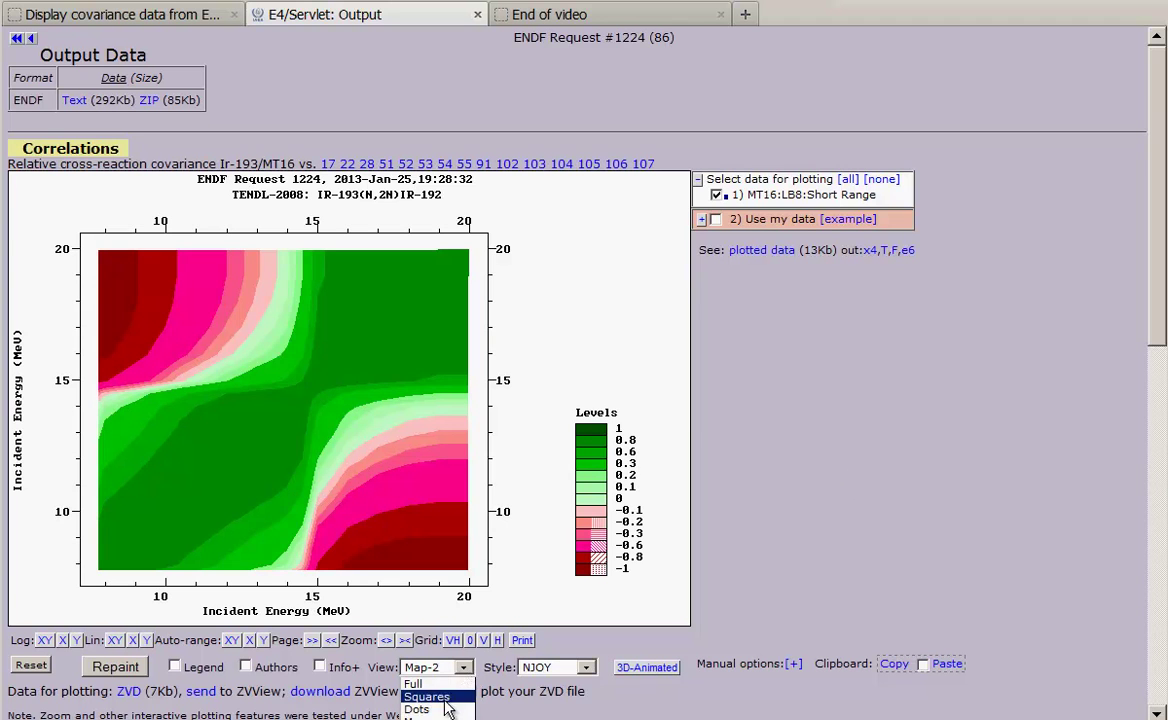
{"action": "left_click", "coordinate": [428, 696]}
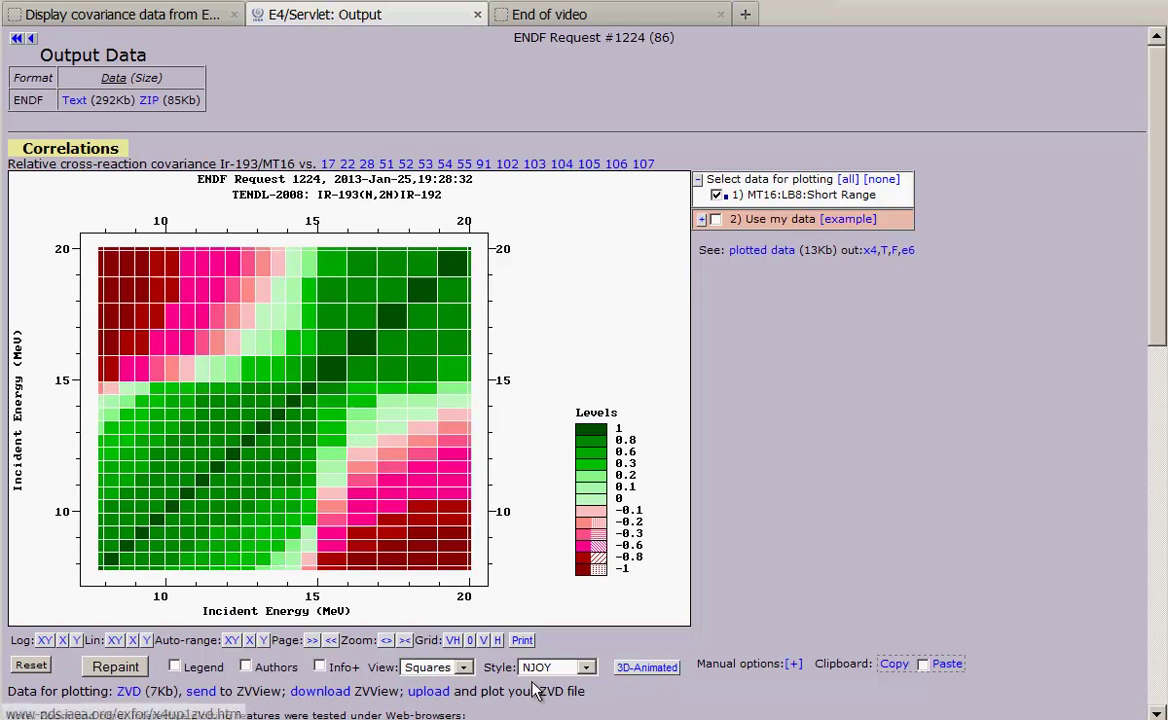
{"action": "left_click", "coordinate": [555, 667]}
{"action": "left_click", "coordinate": [572, 700]}
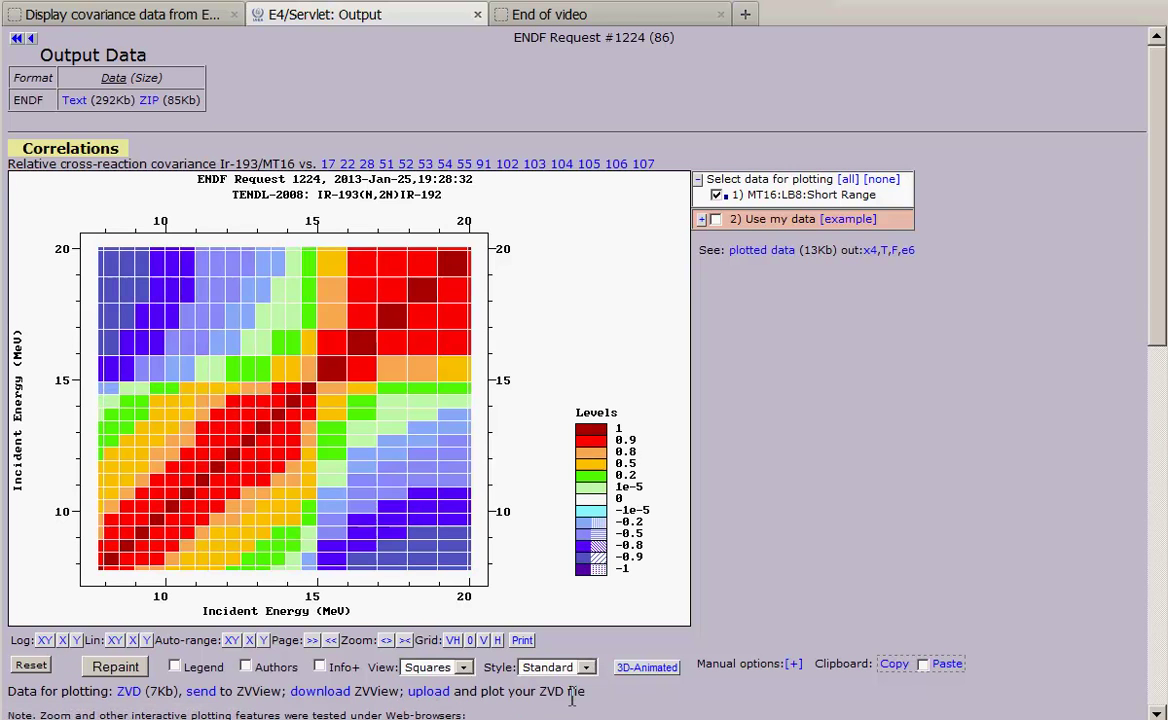
{"action": "scroll", "coordinate": [1163, 278], "scroll_direction": "down", "scroll_amount": 1}
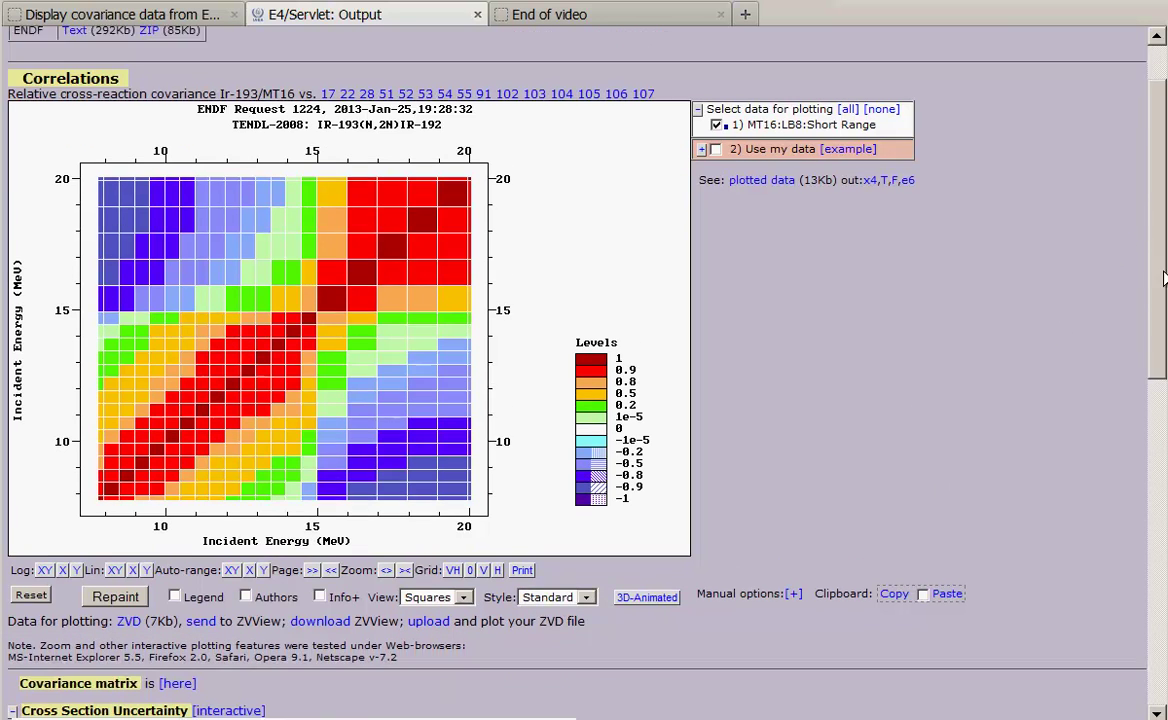
Step: Expand the MF33 Structure protocol to show its 16 subsets and positive-definite 20x20 correlation matrix
{"action": "left_click_drag", "start_coordinate": [1163, 278], "coordinate": [1128, 568]}
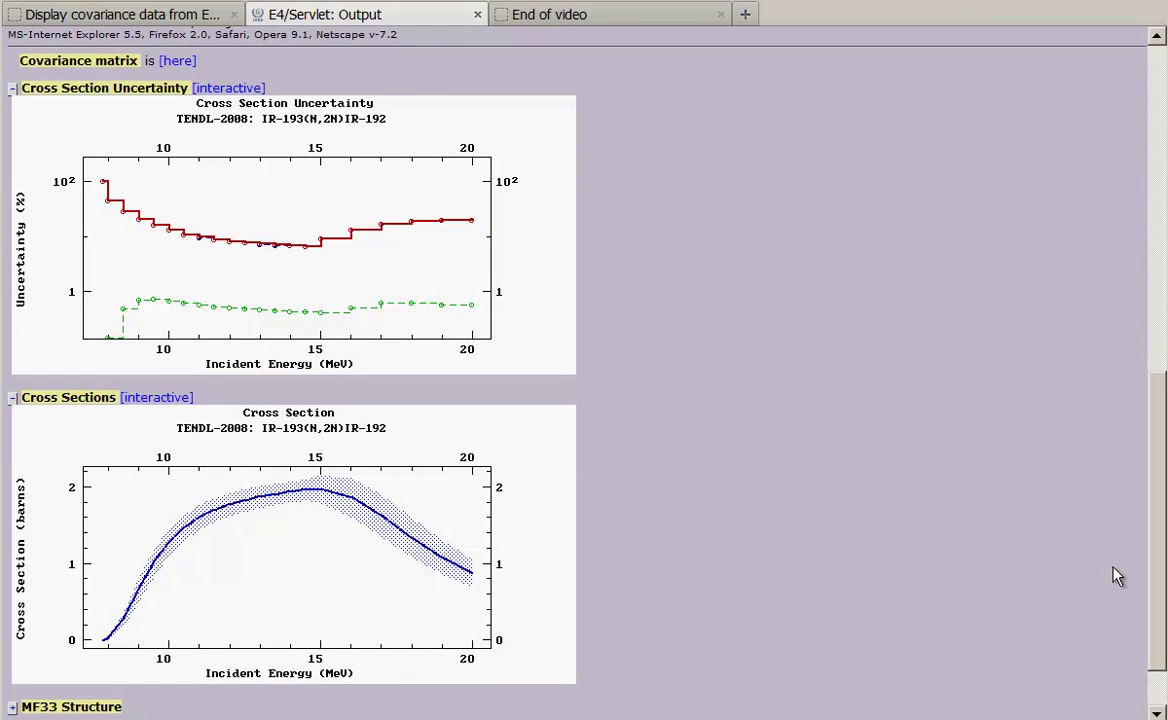
{"action": "scroll", "coordinate": [1156, 616], "scroll_direction": "down", "scroll_amount": 2}
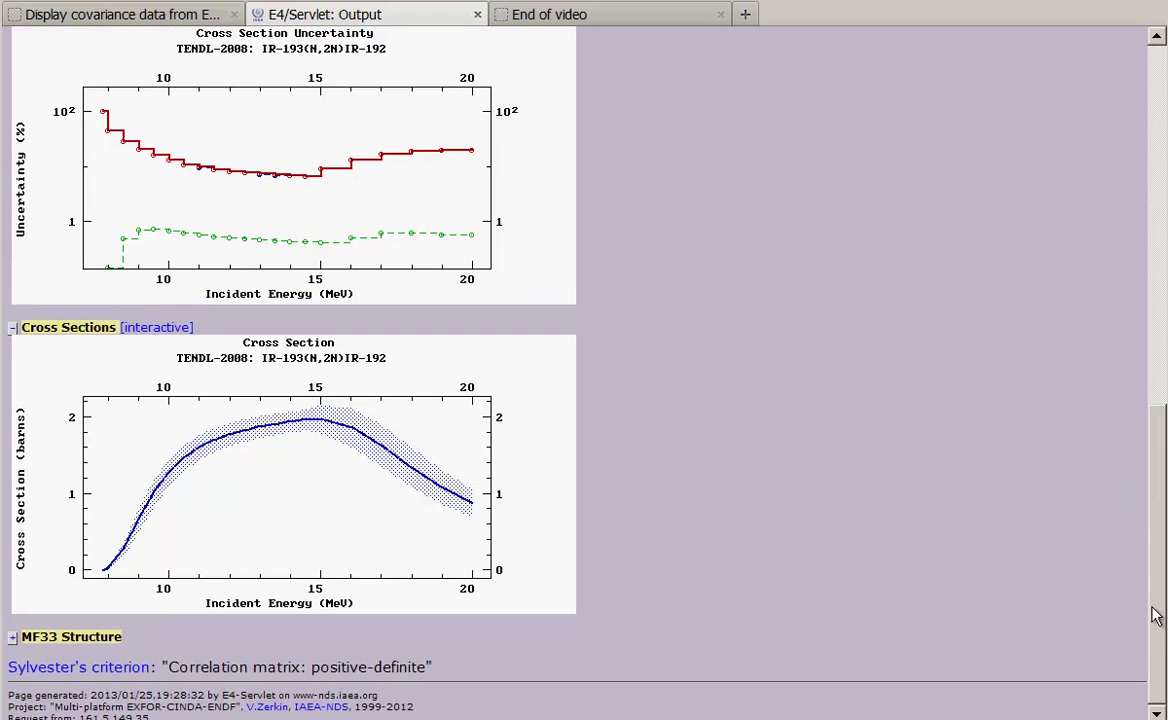
{"action": "left_click", "coordinate": [14, 639]}
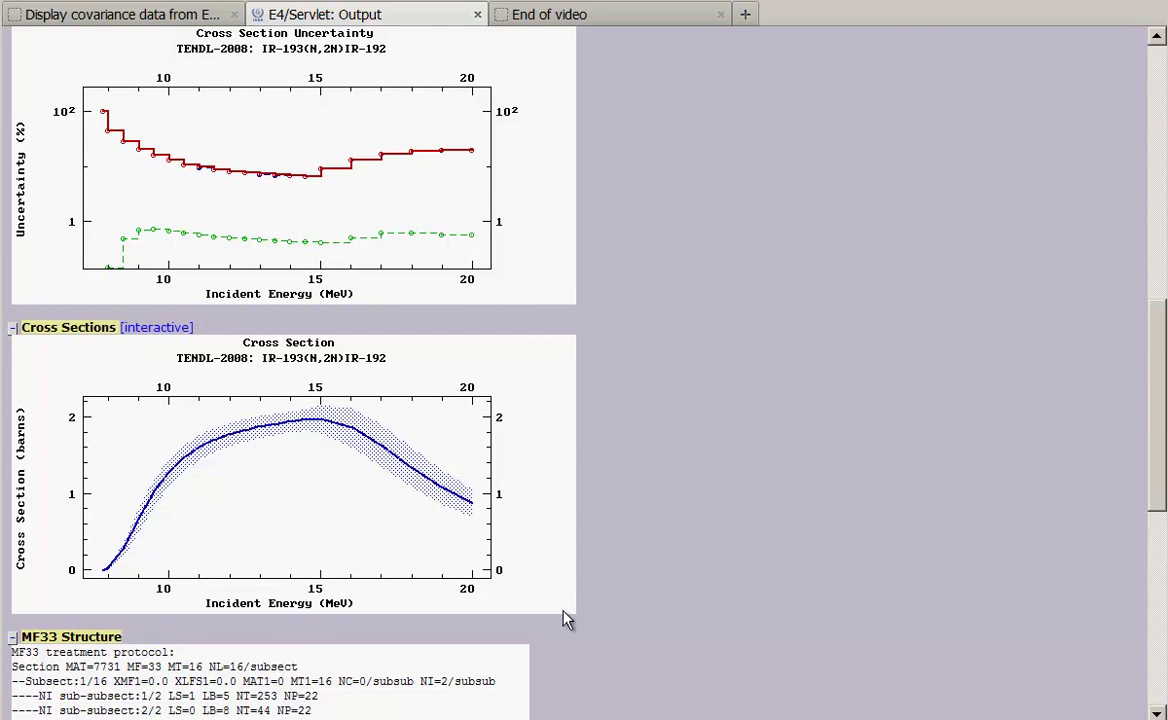
{"action": "scroll", "coordinate": [565, 620], "scroll_direction": "down", "scroll_amount": 10}
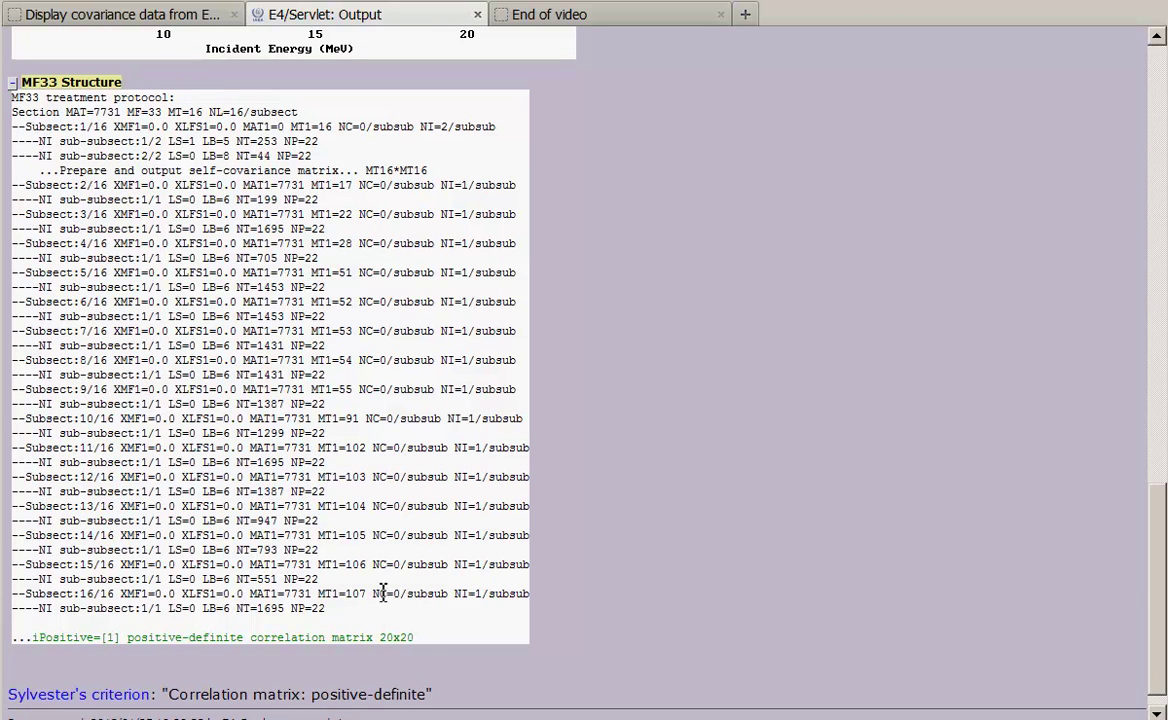
{"action": "left_click_drag", "start_coordinate": [362, 600], "coordinate": [66, 112]}
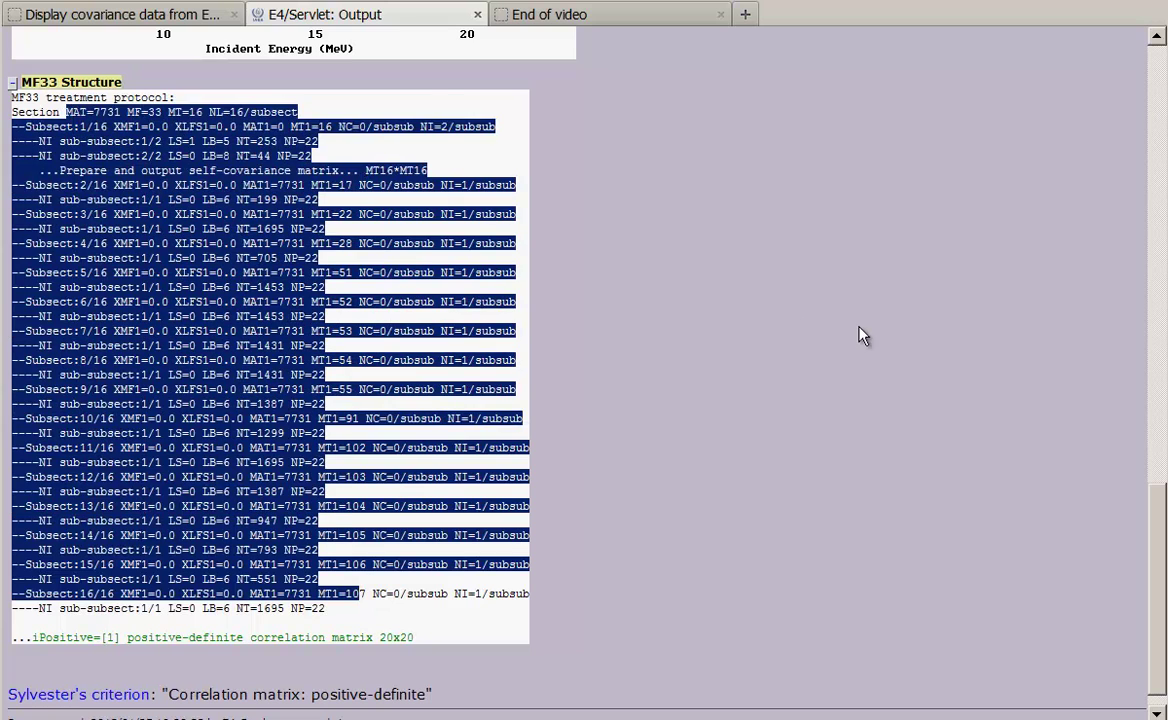
{"action": "left_click", "coordinate": [856, 335]}
{"action": "scroll", "coordinate": [851, 332], "scroll_direction": "up", "scroll_amount": 5}
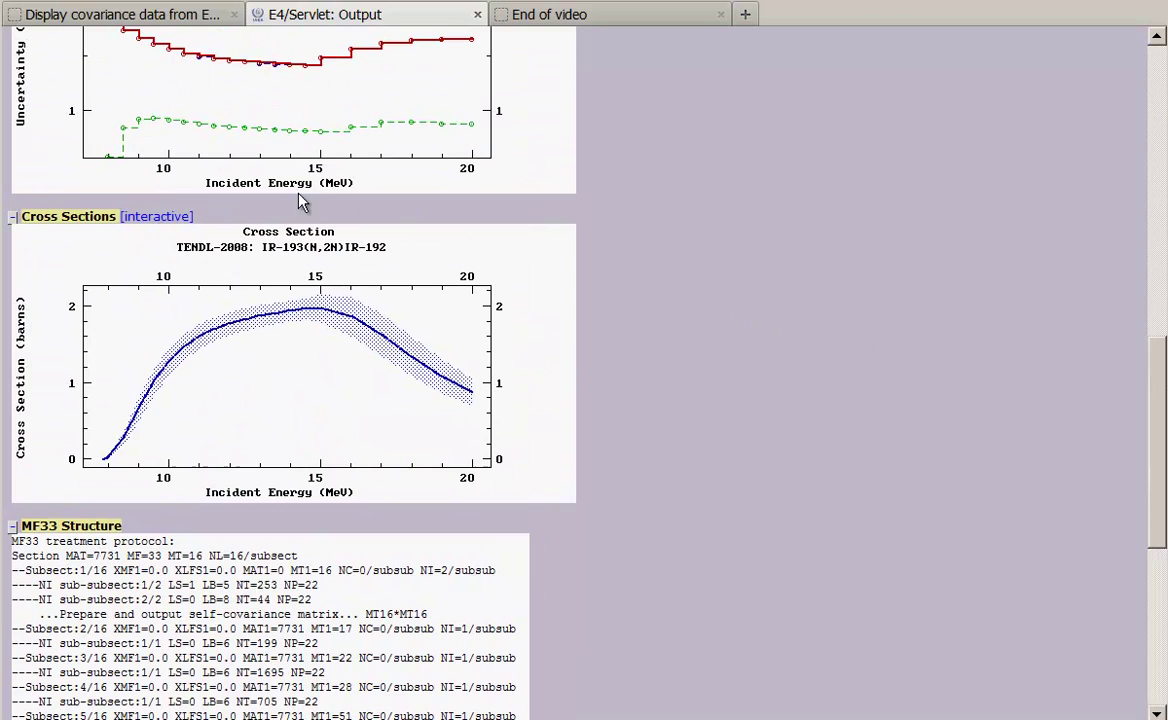
{"action": "left_click", "coordinate": [181, 221]}
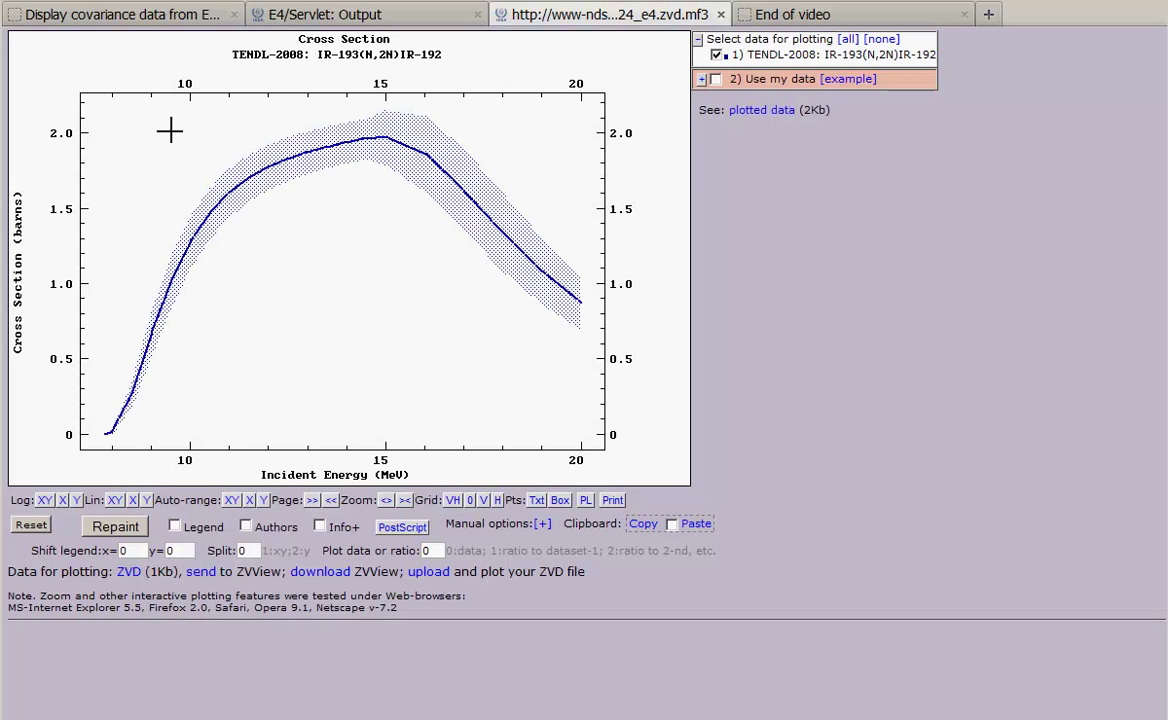
{"action": "left_click_drag", "start_coordinate": [170, 130], "coordinate": [514, 253]}
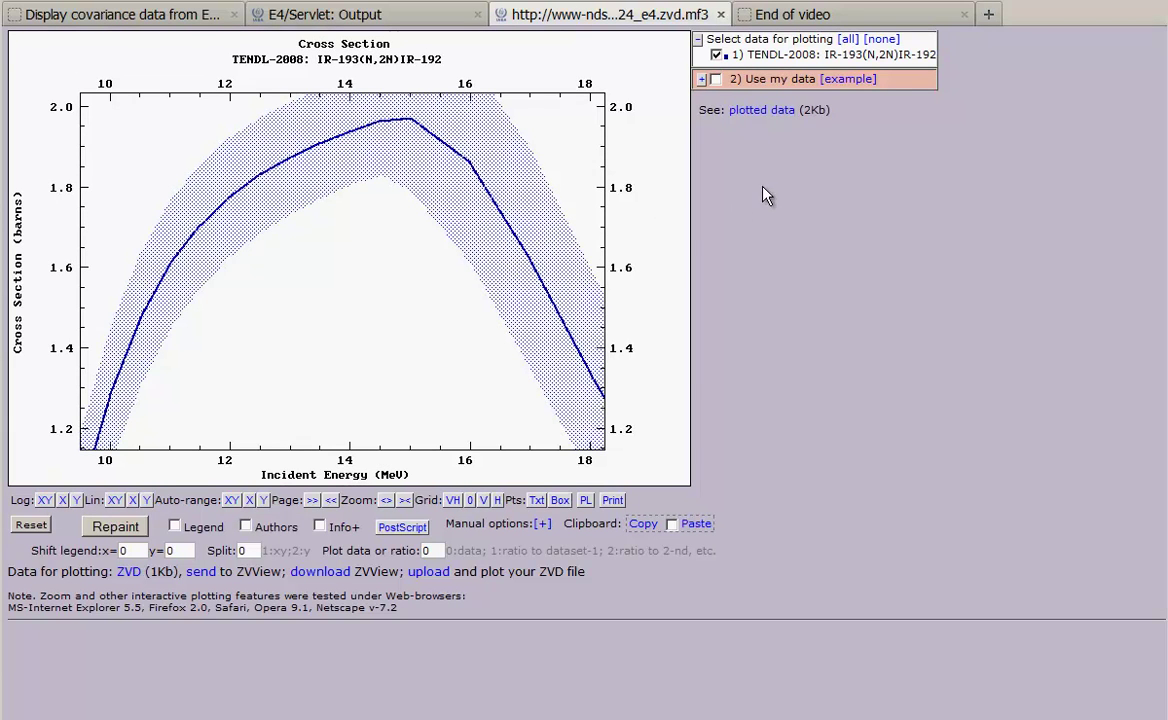
{"action": "left_click", "coordinate": [745, 111]}
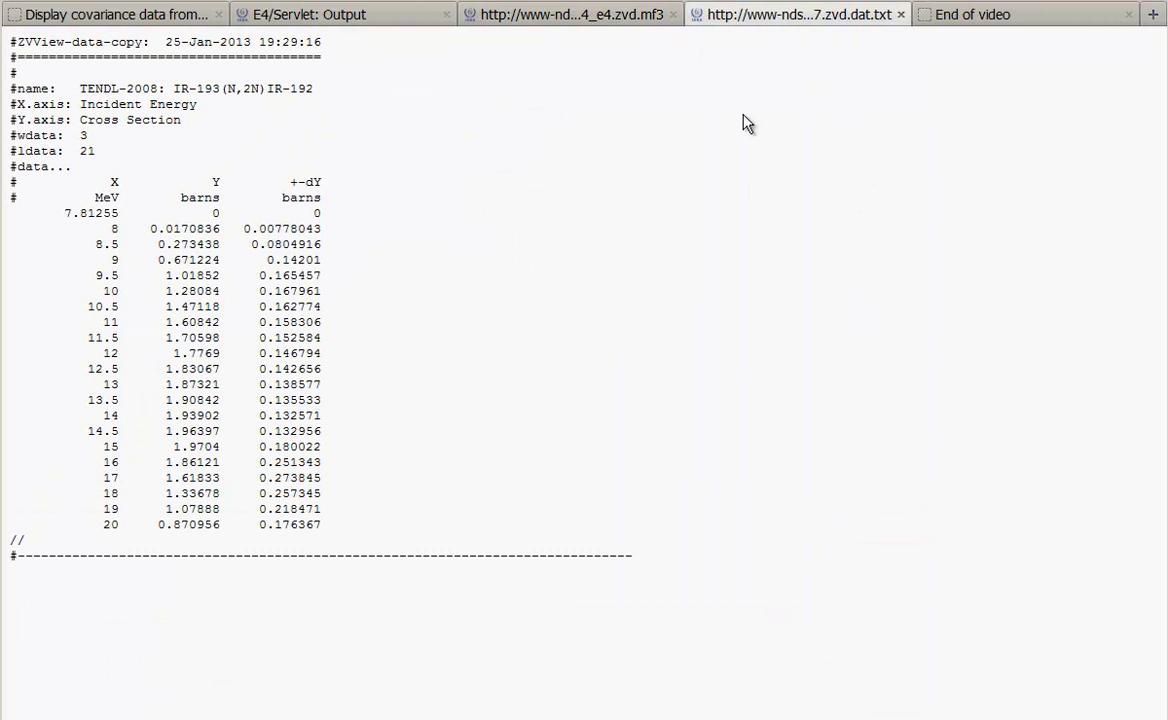
{"action": "left_click", "coordinate": [900, 15]}
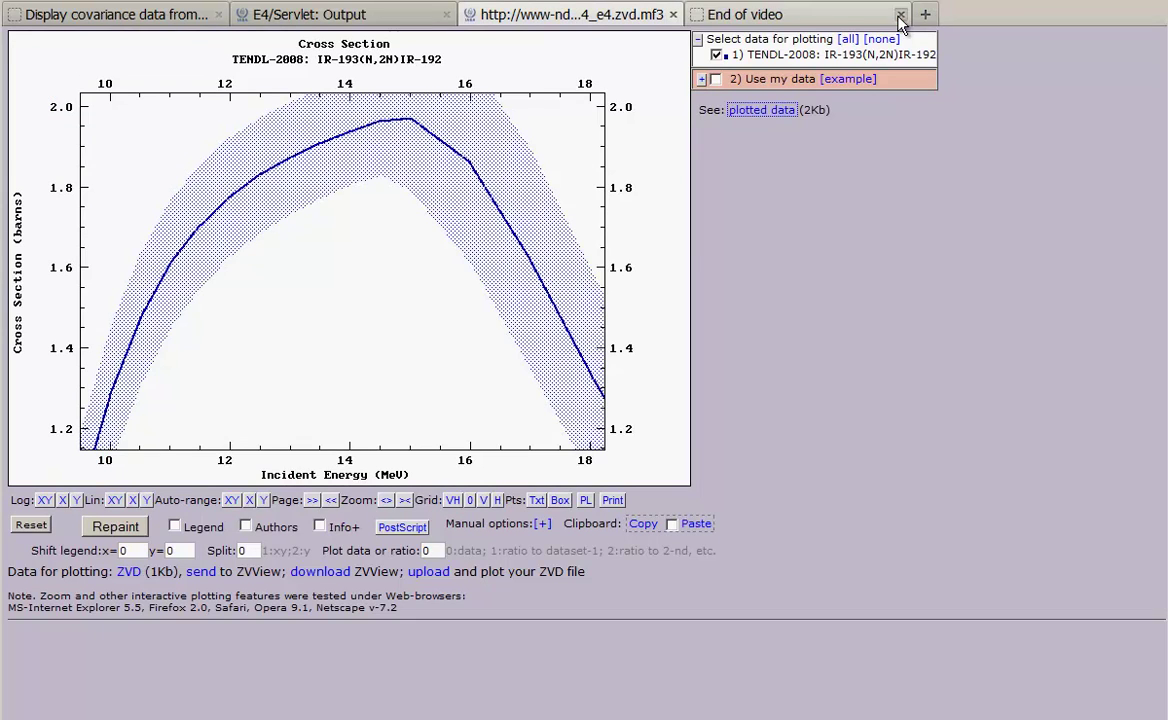
{"action": "left_click", "coordinate": [673, 15]}
{"action": "left_click", "coordinate": [438, 16]}
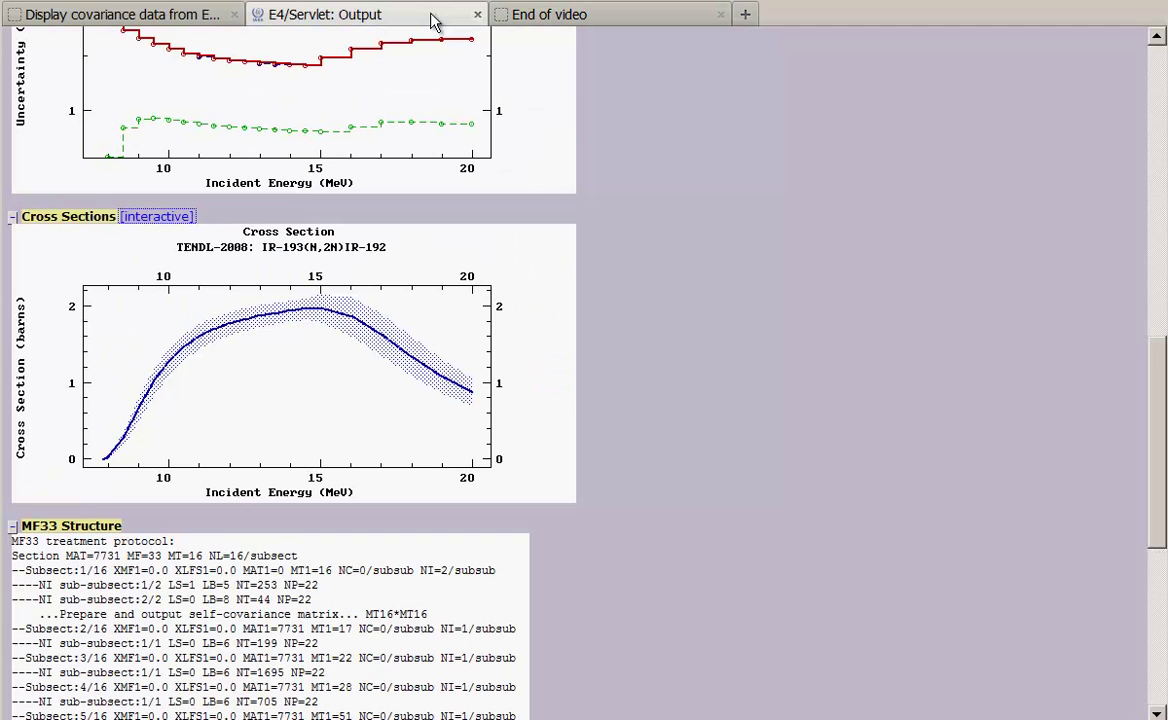
Step: Open the uncertainty plot interactively and redraw it with Split 2 as separate panels
{"action": "scroll", "coordinate": [587, 164], "scroll_direction": "up", "scroll_amount": 4}
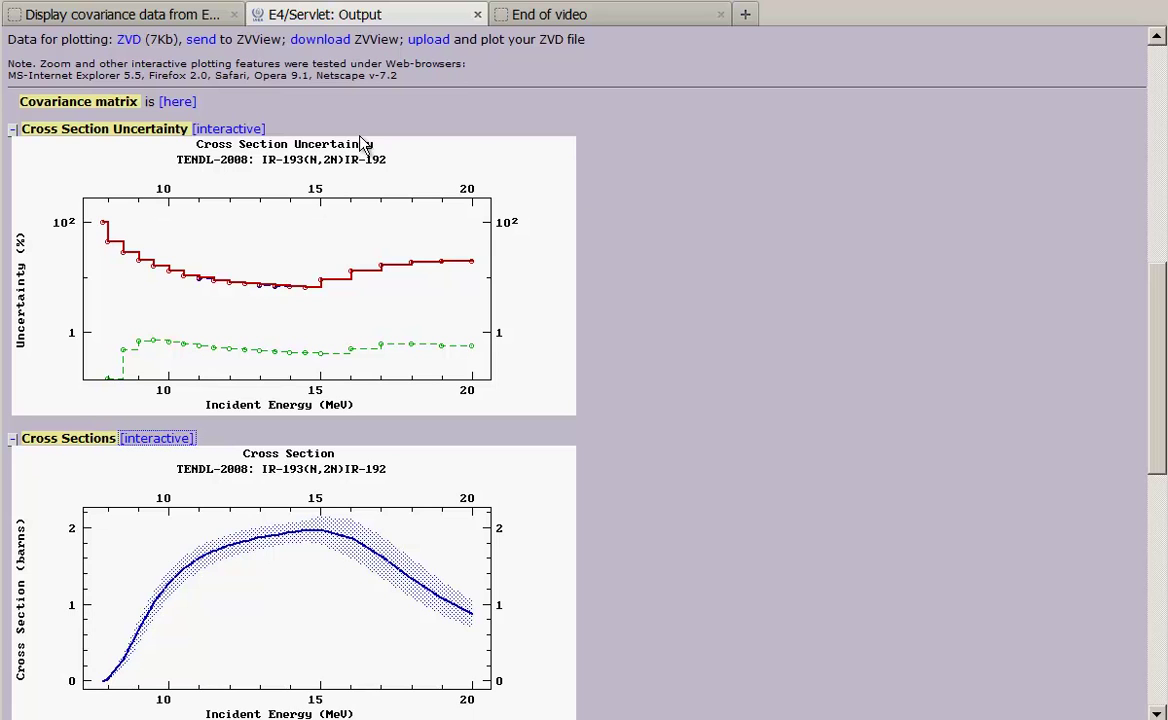
{"action": "left_click", "coordinate": [243, 131]}
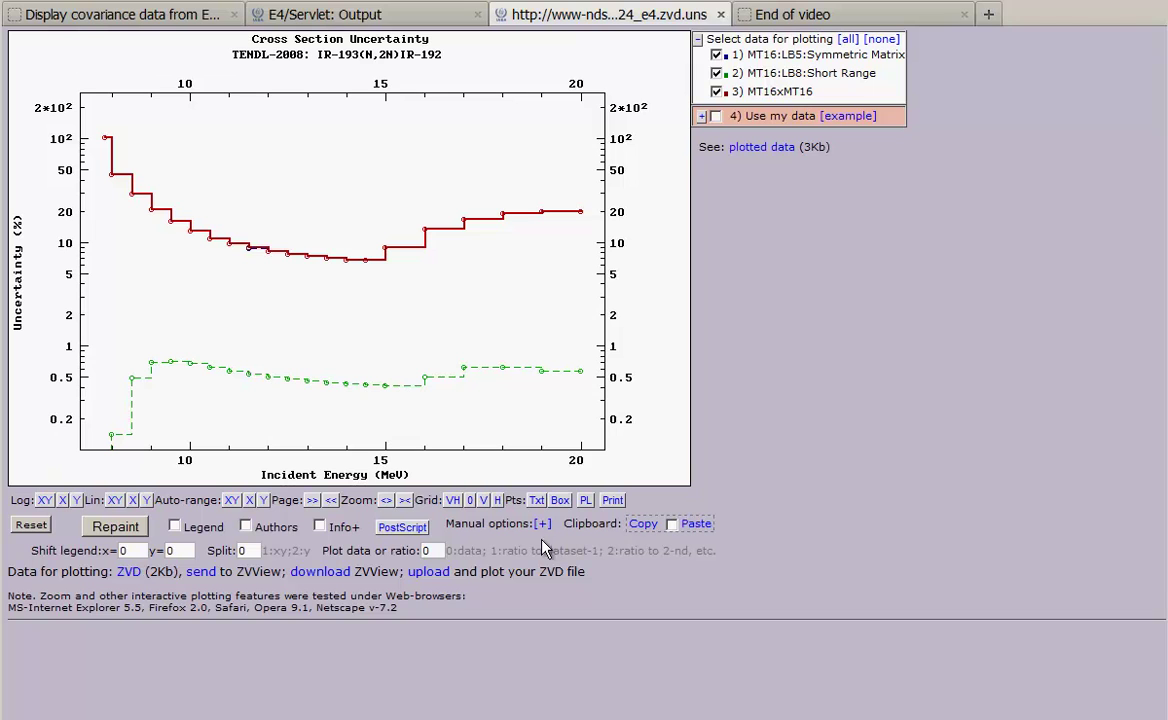
{"action": "left_click_drag", "start_coordinate": [246, 551], "coordinate": [210, 553]}
{"action": "type", "text": "2"}
{"action": "left_click", "coordinate": [140, 533]}
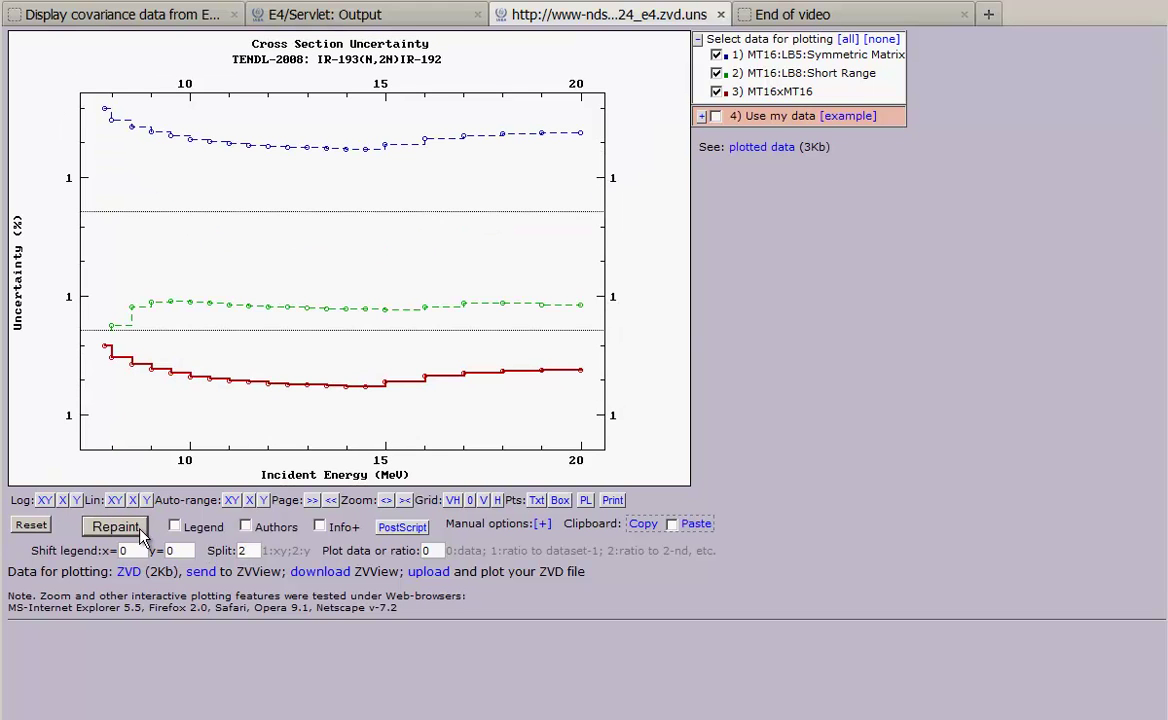
Step: Make the plot 600 pixels tall, zoom to about 10–16 MeV, then close it
{"action": "left_click", "coordinate": [541, 524]}
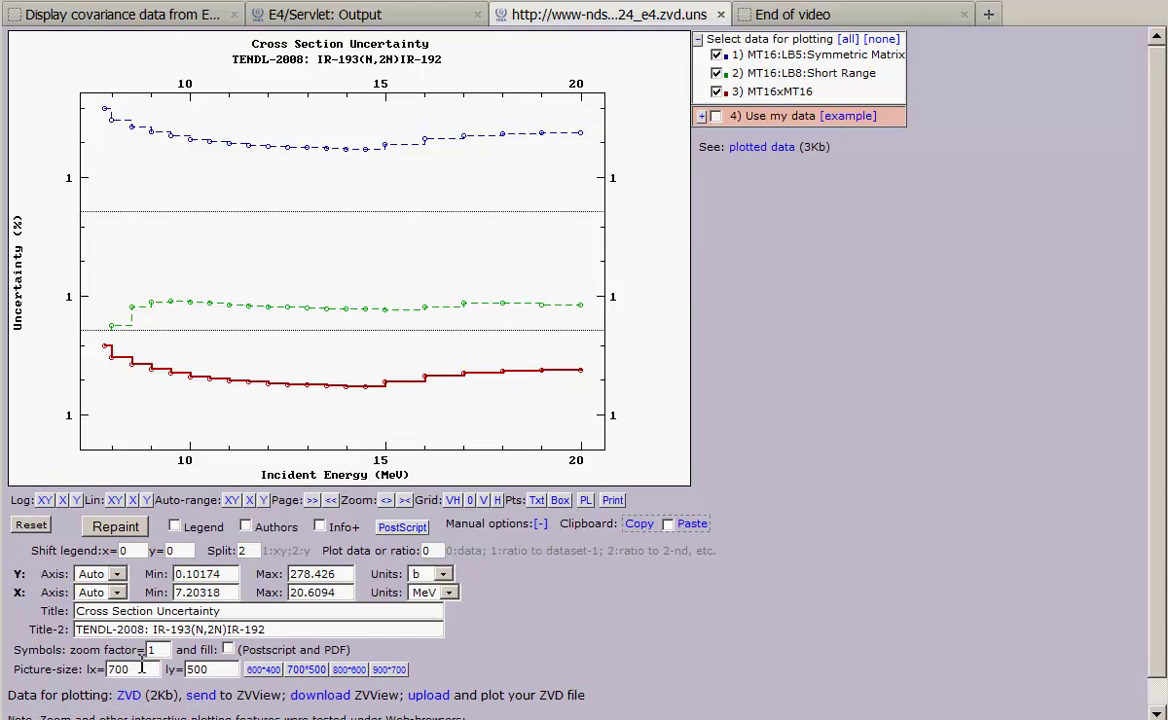
{"action": "left_click_drag", "start_coordinate": [198, 670], "coordinate": [167, 672]}
{"action": "type", "text": "6"}
{"action": "left_click", "coordinate": [117, 530]}
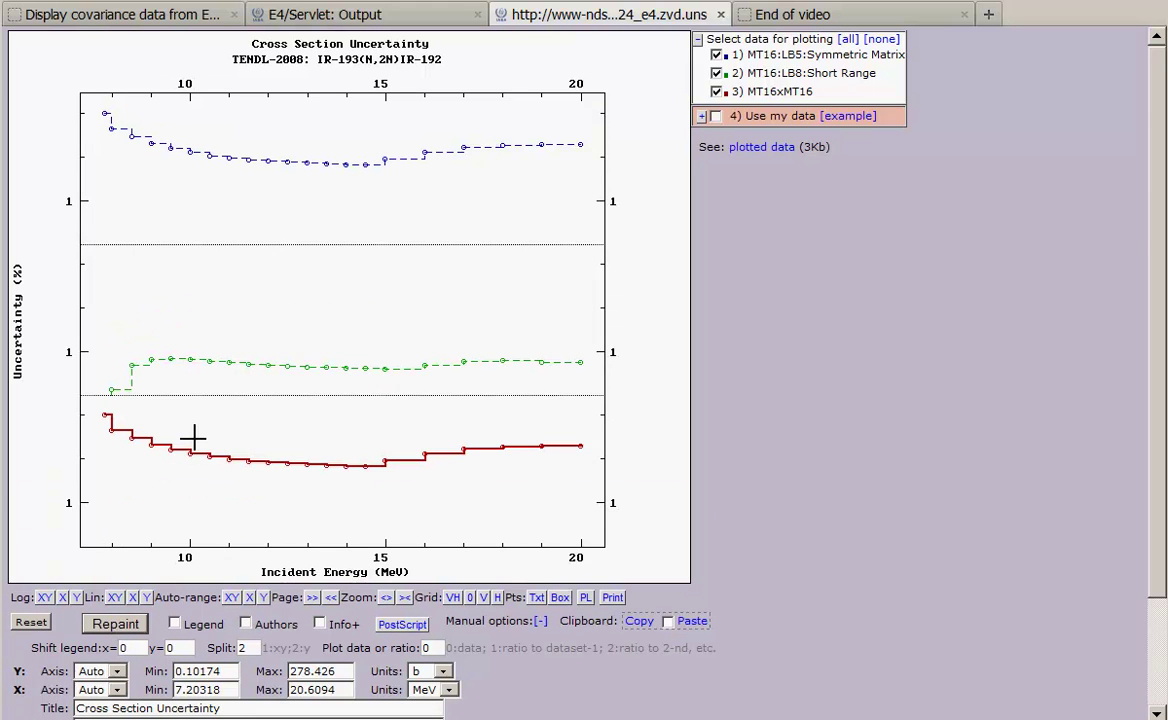
{"action": "left_click_drag", "start_coordinate": [191, 432], "coordinate": [414, 494]}
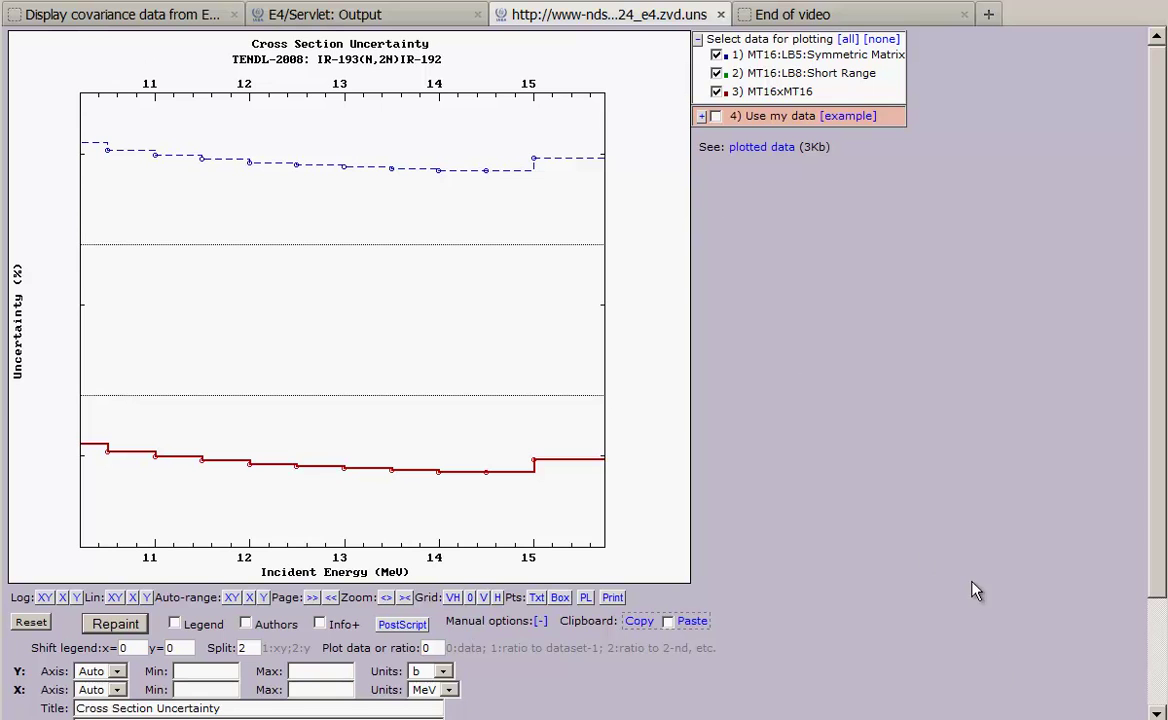
{"action": "left_click", "coordinate": [721, 15]}
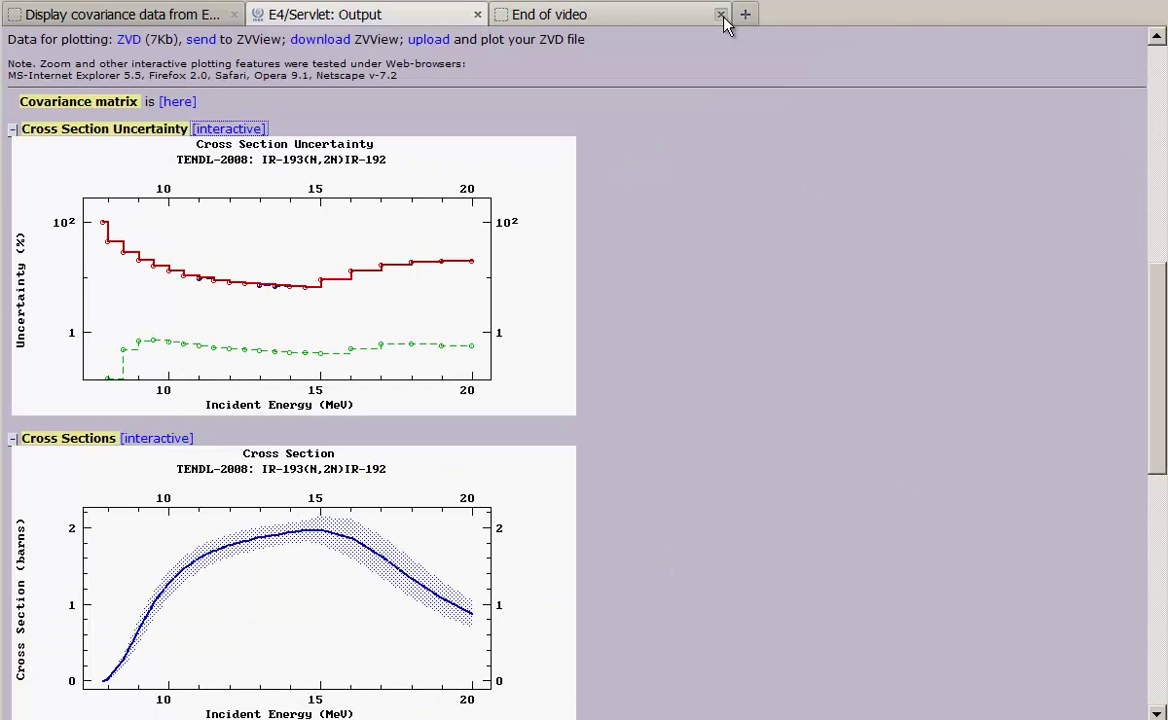
Step: Scroll back up to the Ir-193 (n,2n) MT16 correlation matrix plot and Output Data table
{"action": "scroll", "coordinate": [777, 99], "scroll_direction": "up", "scroll_amount": 5}
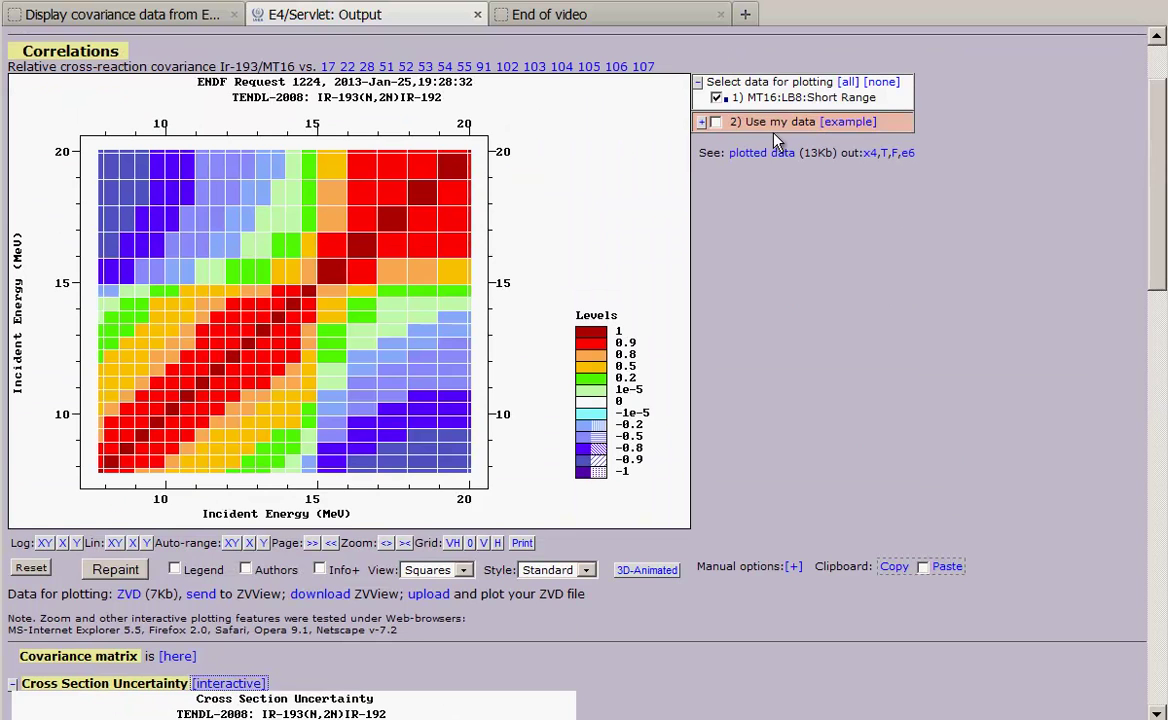
{"action": "scroll", "coordinate": [776, 140], "scroll_direction": "up", "scroll_amount": 1}
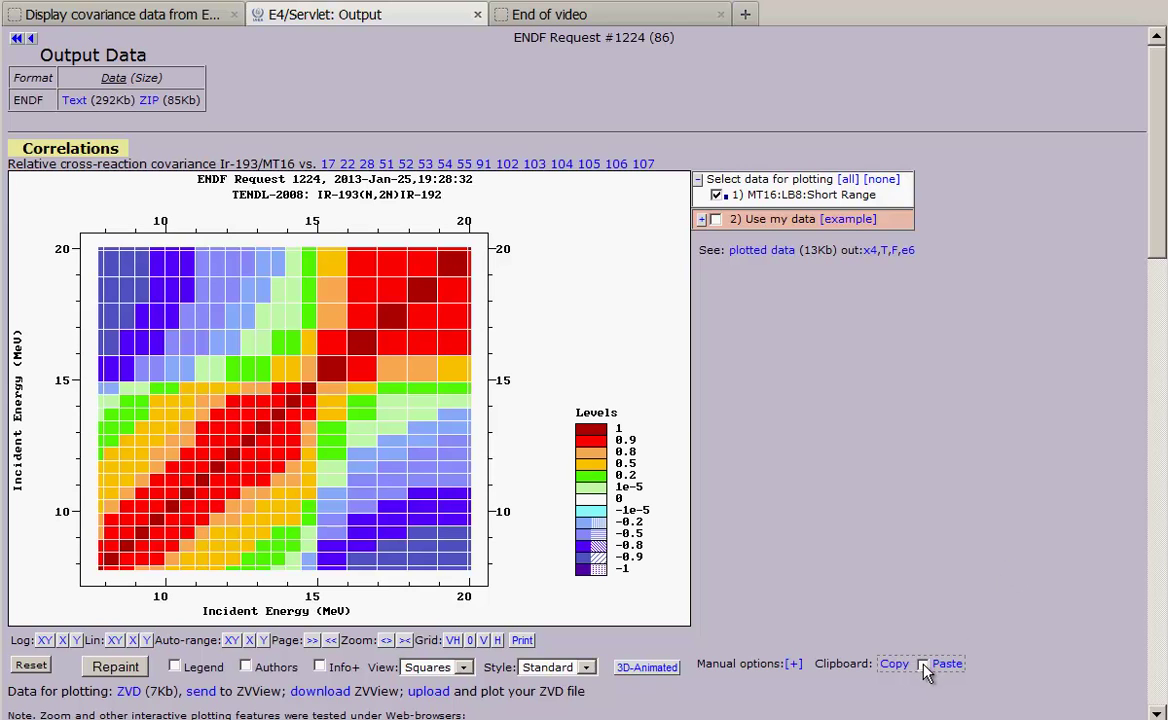
Step: Tick Paste, repaint, and set the View to Map-2 for side-by-side contour maps
{"action": "left_click", "coordinate": [114, 672]}
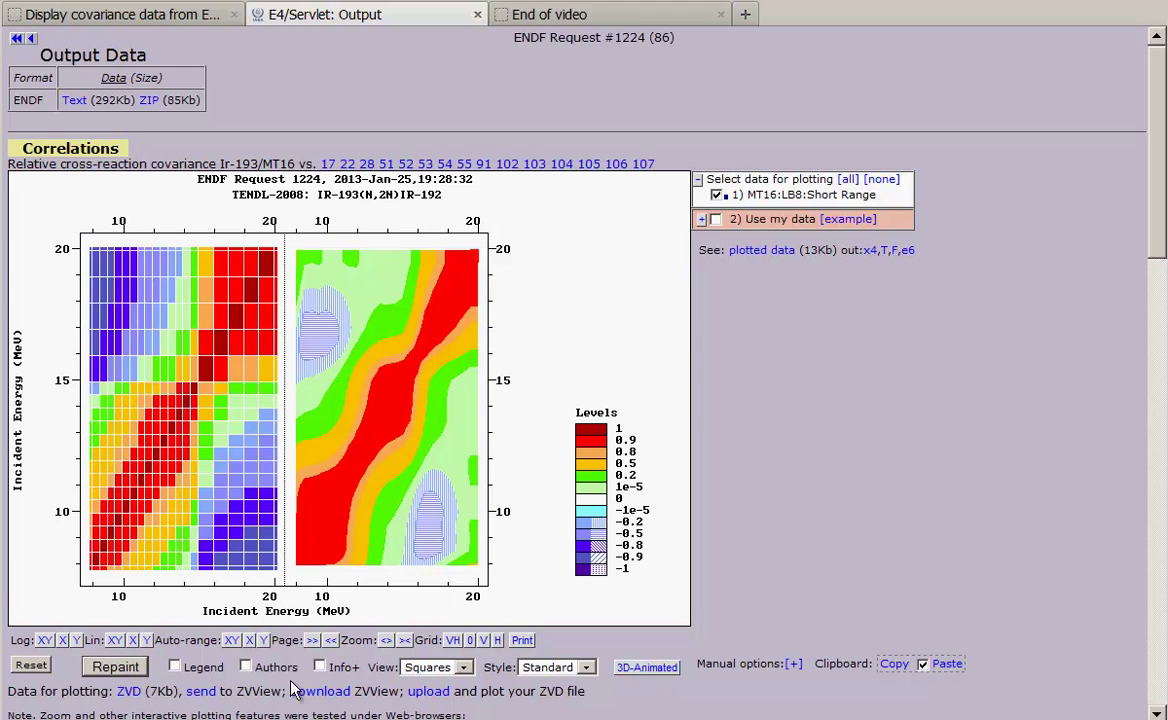
{"action": "left_click", "coordinate": [464, 668]}
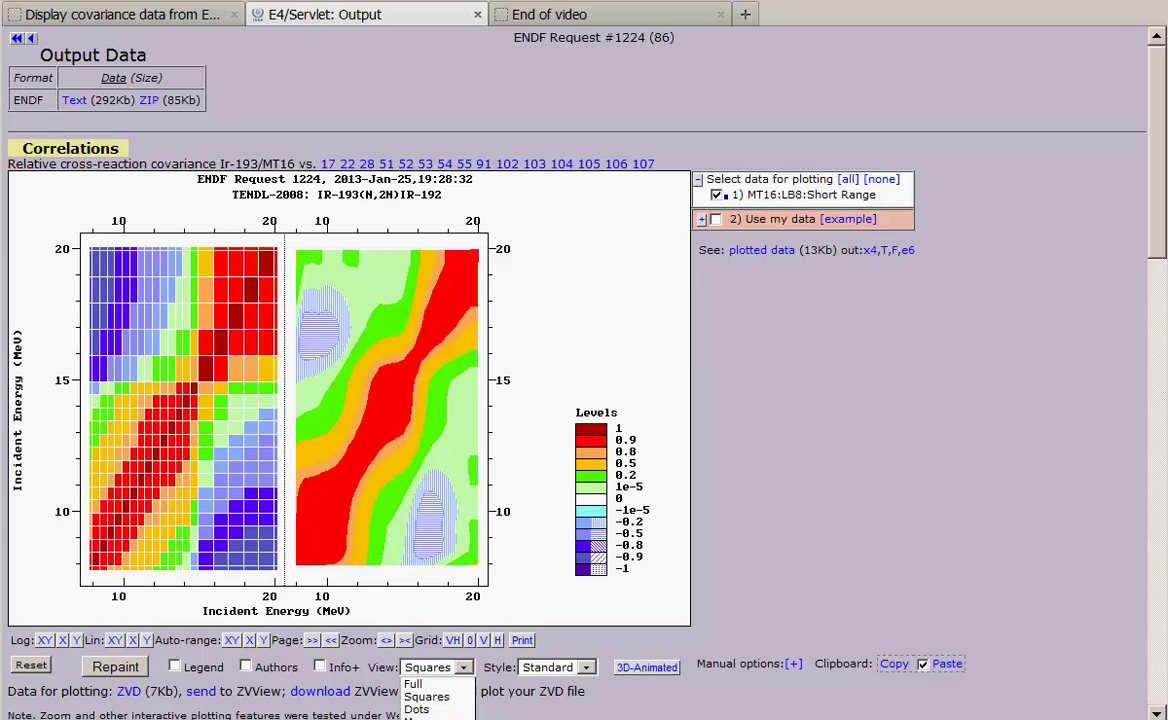
{"action": "left_click", "coordinate": [430, 718]}
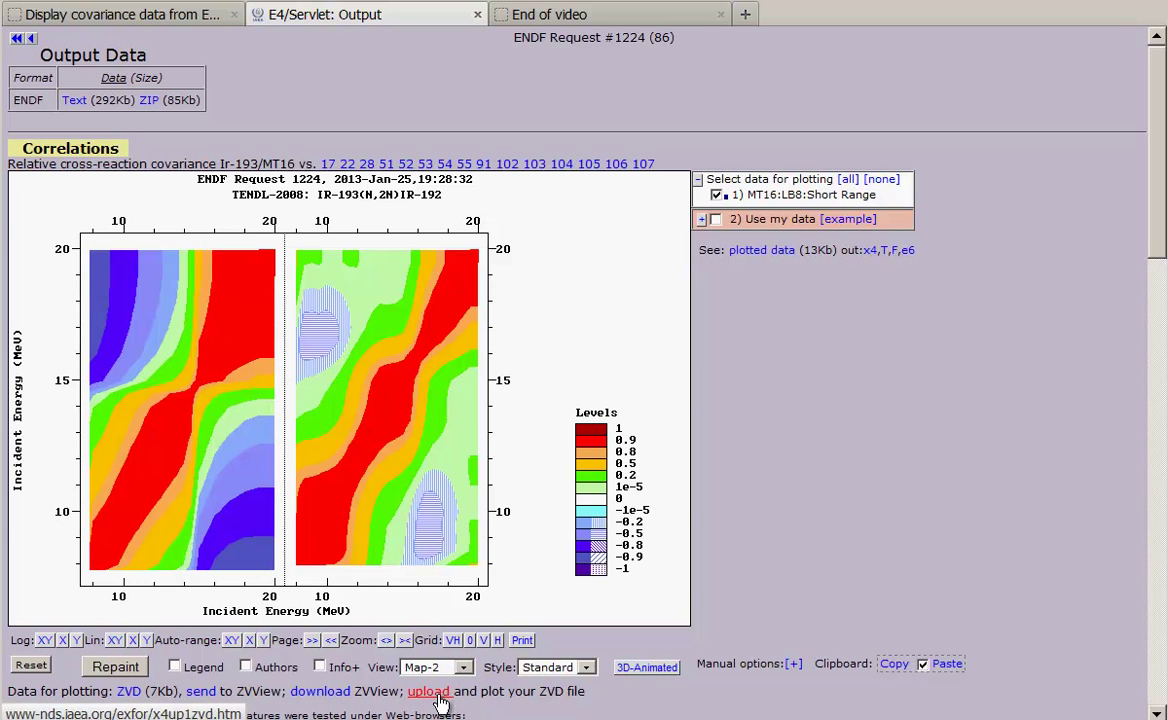
Step: In Manual options, change plot width lx from 700 to 1000 and repaint
{"action": "scroll", "coordinate": [808, 650], "scroll_direction": "down", "scroll_amount": 3}
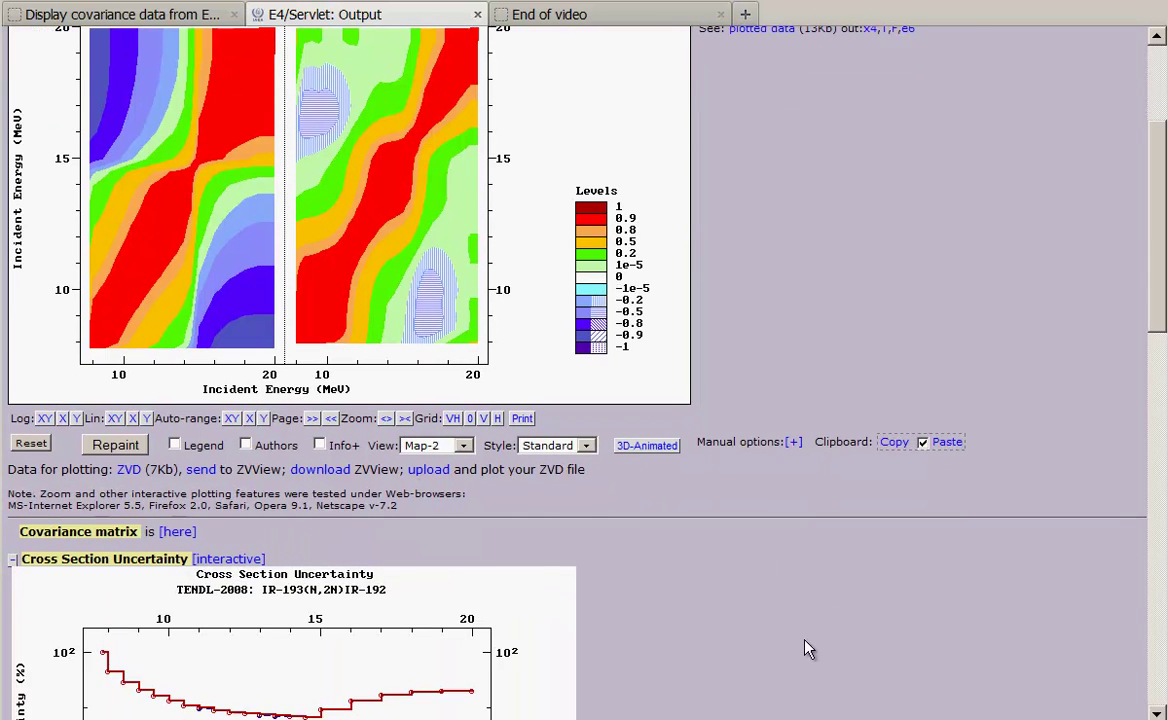
{"action": "left_click", "coordinate": [793, 442]}
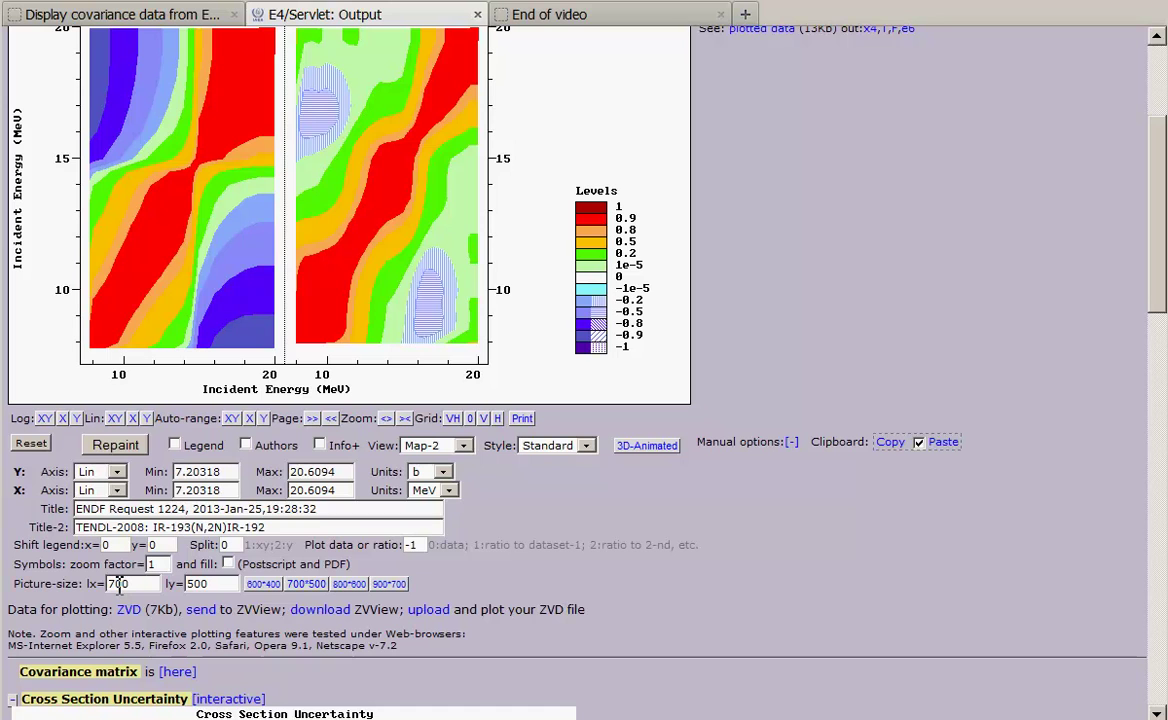
{"action": "left_click_drag", "start_coordinate": [118, 584], "coordinate": [88, 590]}
{"action": "type", "text": "10"}
{"action": "left_click", "coordinate": [116, 444]}
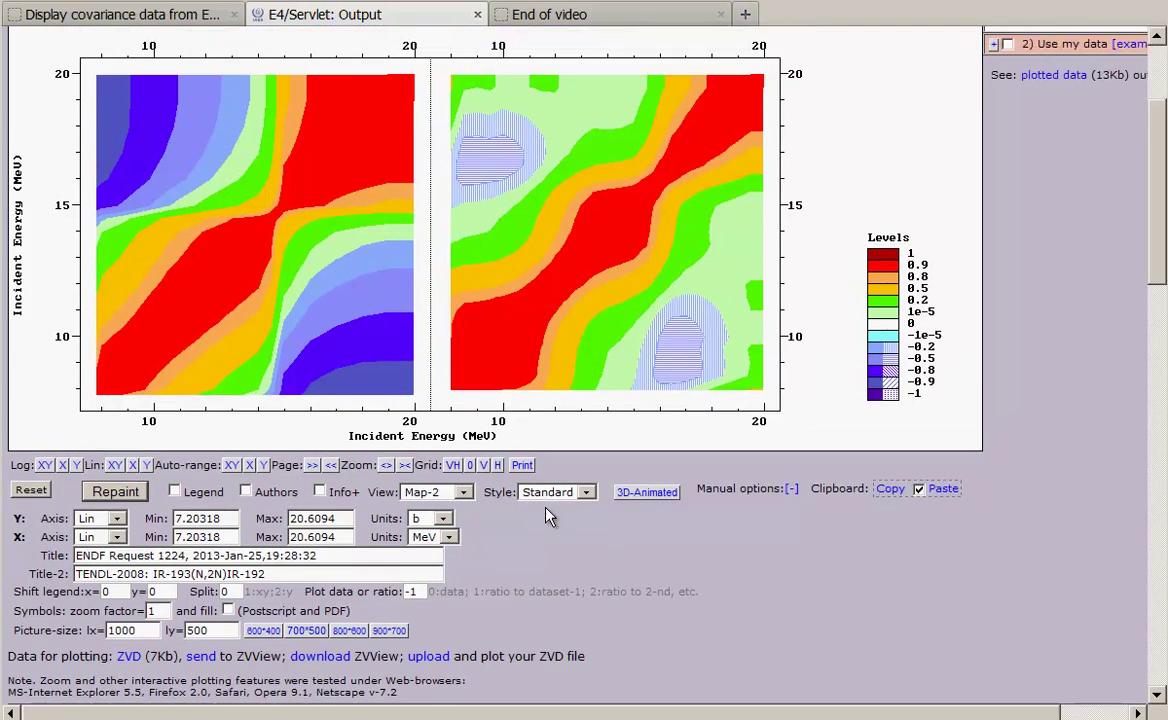
{"action": "scroll", "coordinate": [547, 517], "scroll_direction": "up", "scroll_amount": 1}
Step: Render both correlation plots as animated 3D-0 surfaces and tilt them to a new angle
{"action": "left_click", "coordinate": [445, 556]}
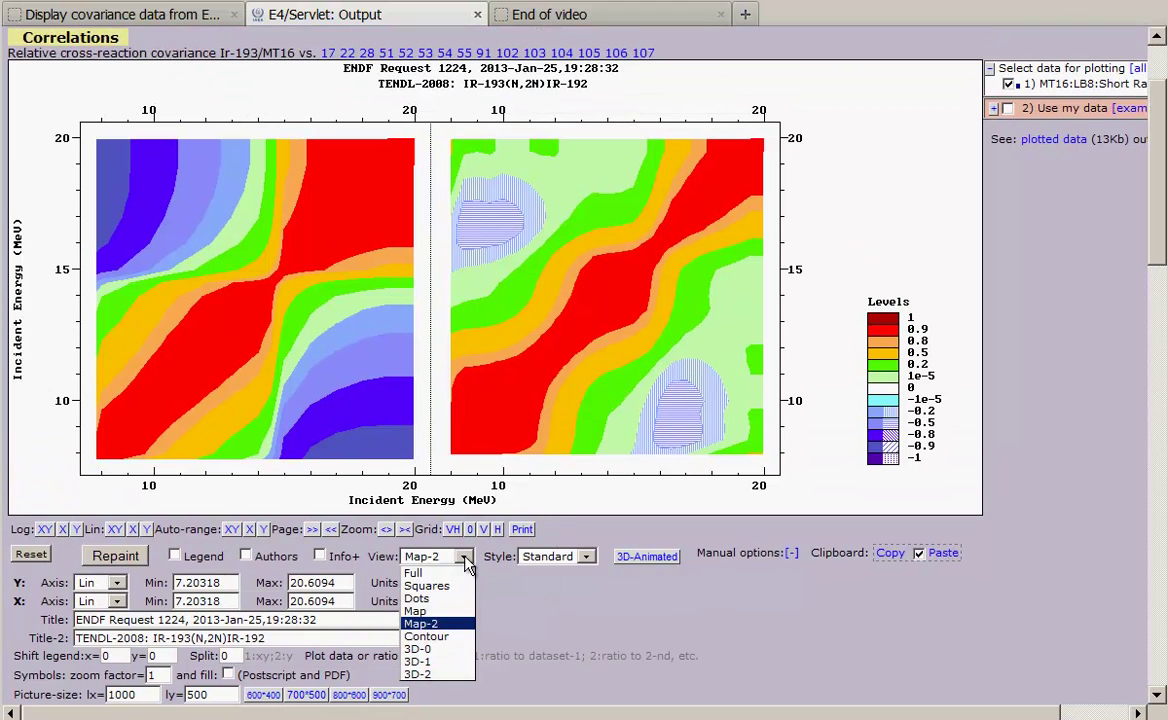
{"action": "left_click", "coordinate": [442, 651]}
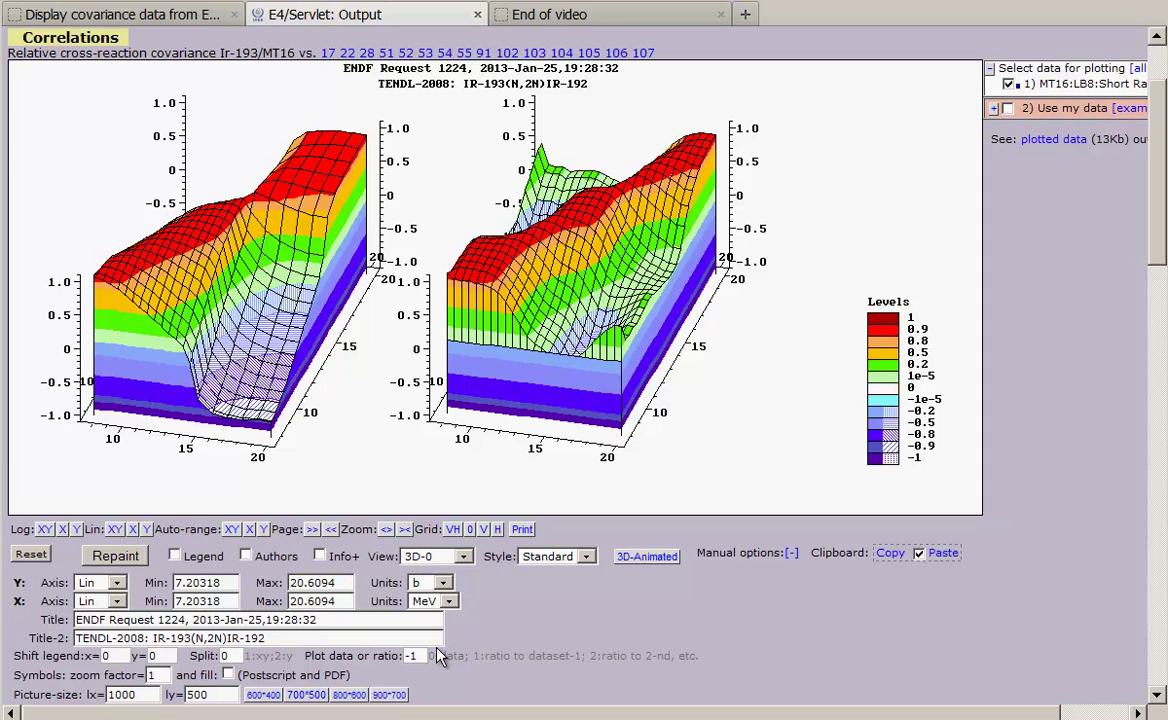
{"action": "left_click", "coordinate": [657, 560]}
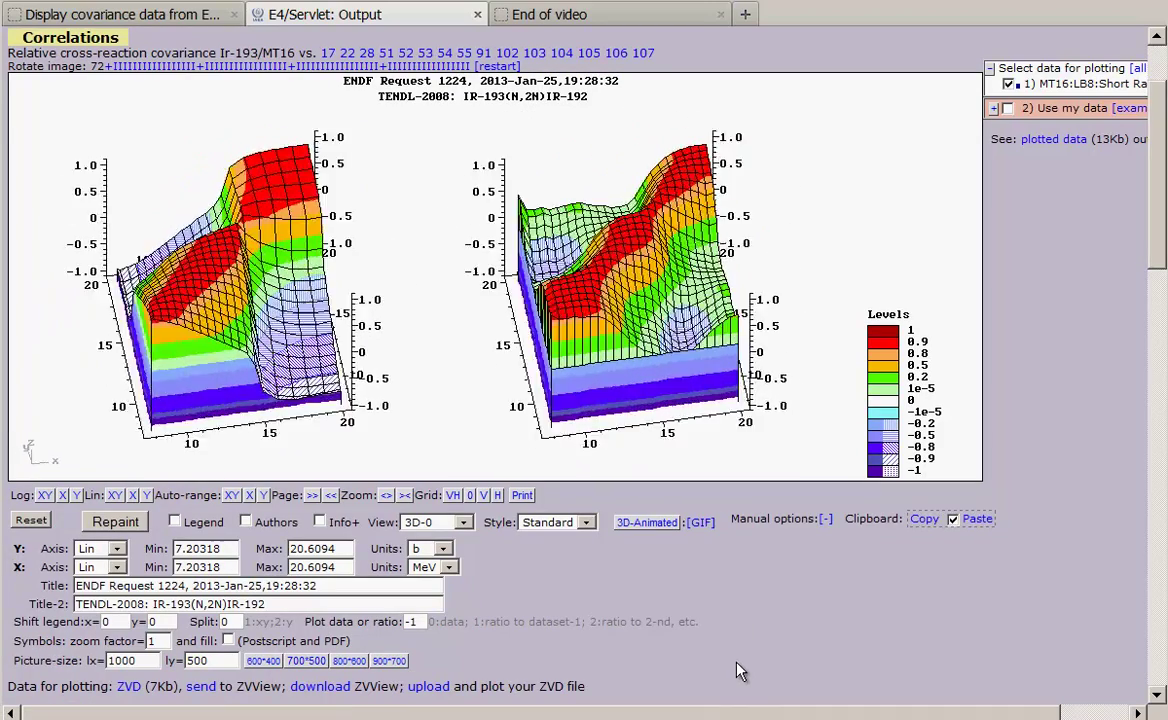
{"action": "scroll", "coordinate": [757, 622], "scroll_direction": "up", "scroll_amount": 1}
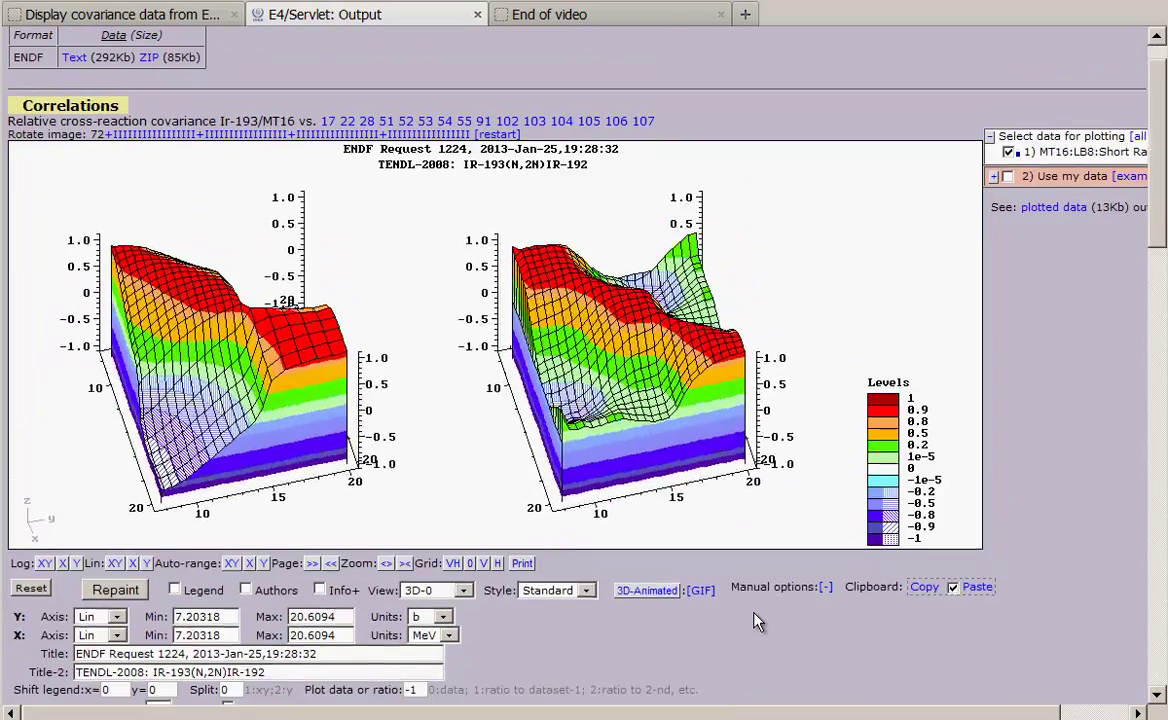
{"action": "scroll", "coordinate": [757, 622], "scroll_direction": "up", "scroll_amount": 1}
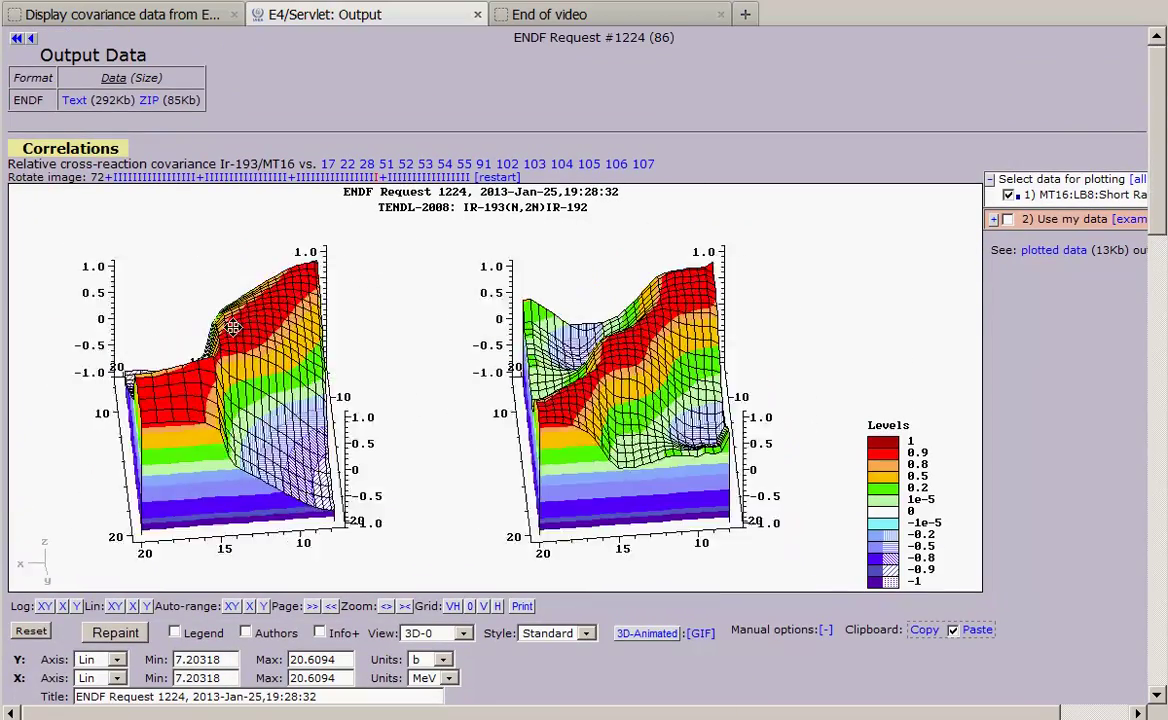
{"action": "left_click_drag", "start_coordinate": [445, 521], "coordinate": [613, 369]}
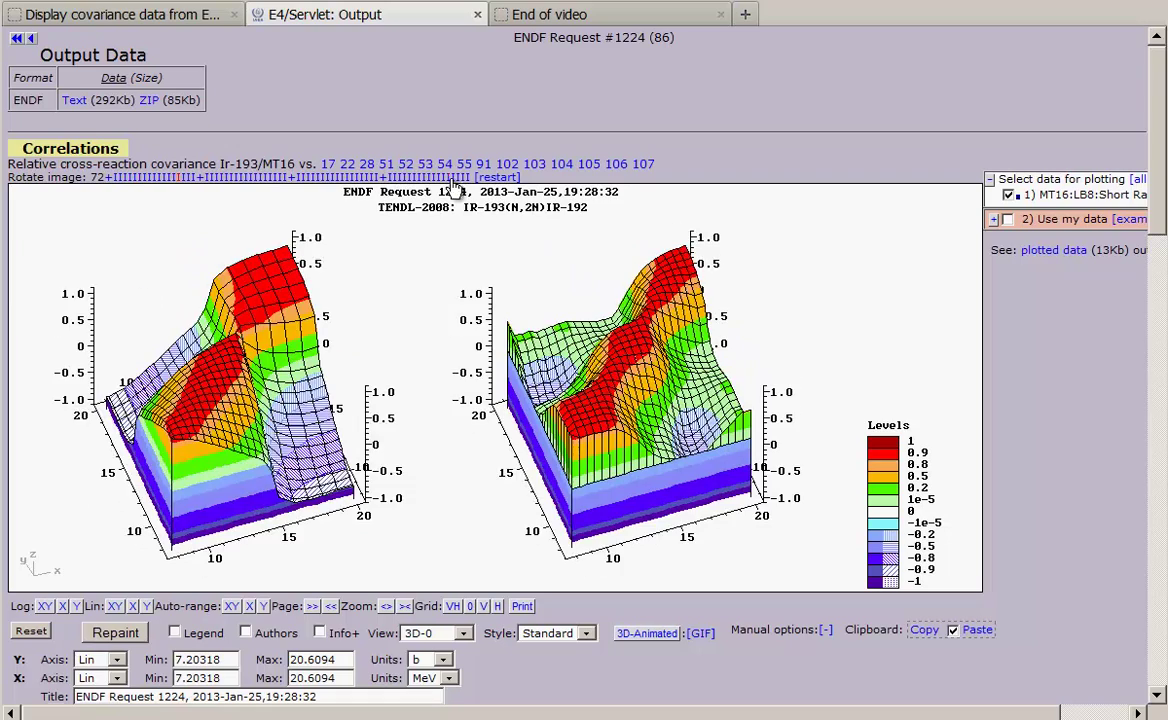
Step: Copy the 3D plot image and switch to the blank PowerPoint presentation
{"action": "mouse_move", "coordinate": [404, 180]}
{"action": "mouse_move", "coordinate": [354, 180]}
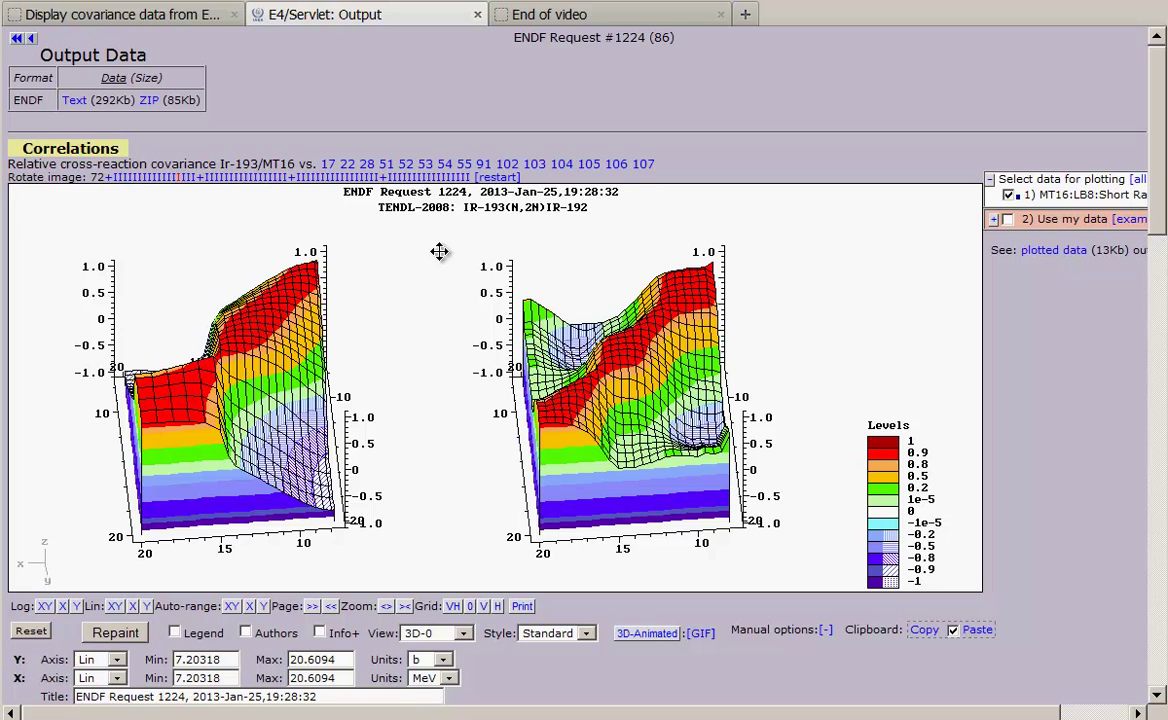
{"action": "right_click", "coordinate": [439, 251]}
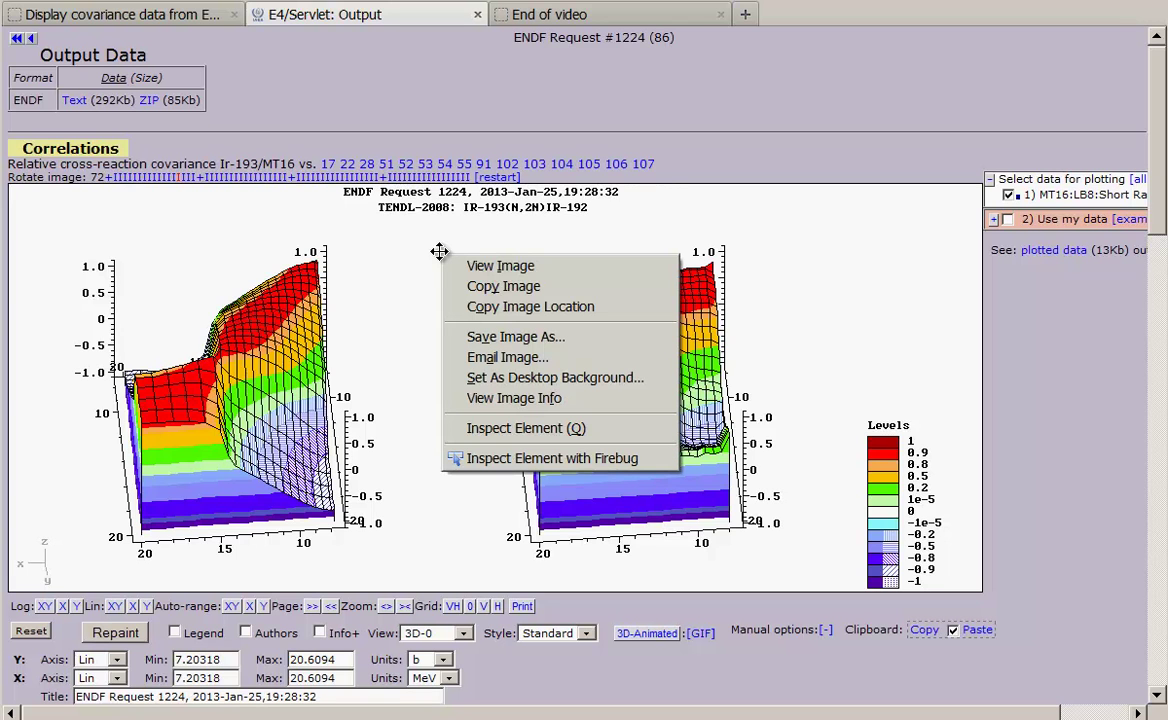
{"action": "left_click", "coordinate": [507, 290]}
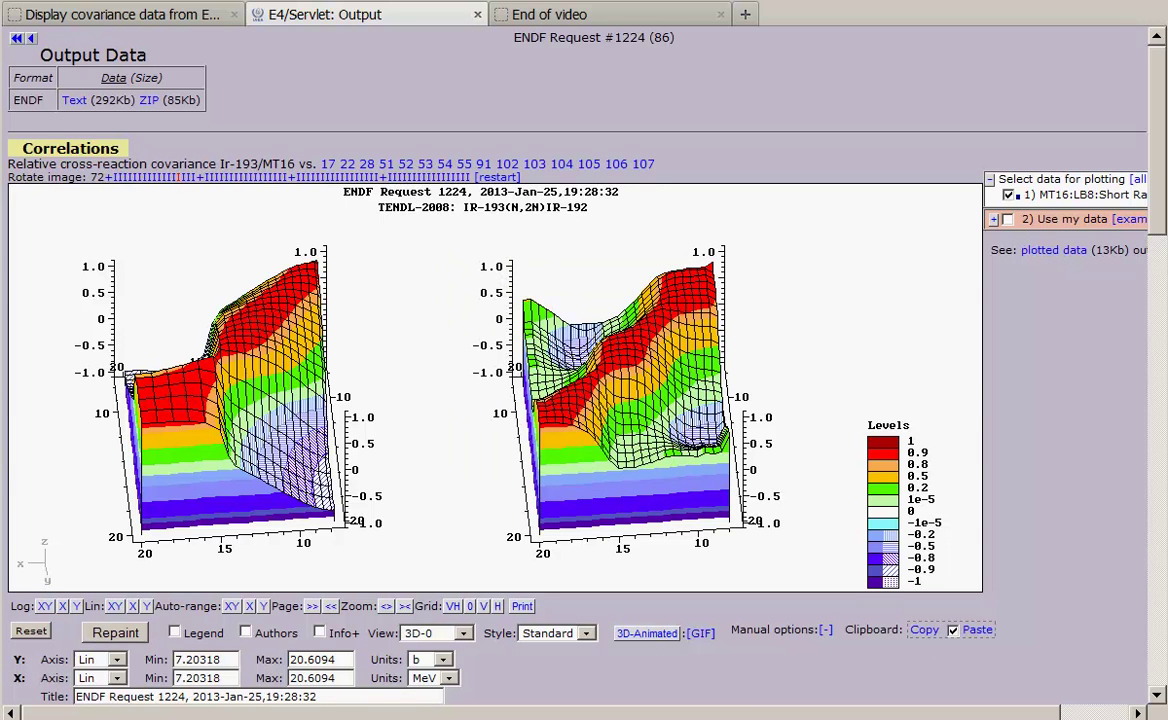
{"action": "key", "text": "alt+Tab"}
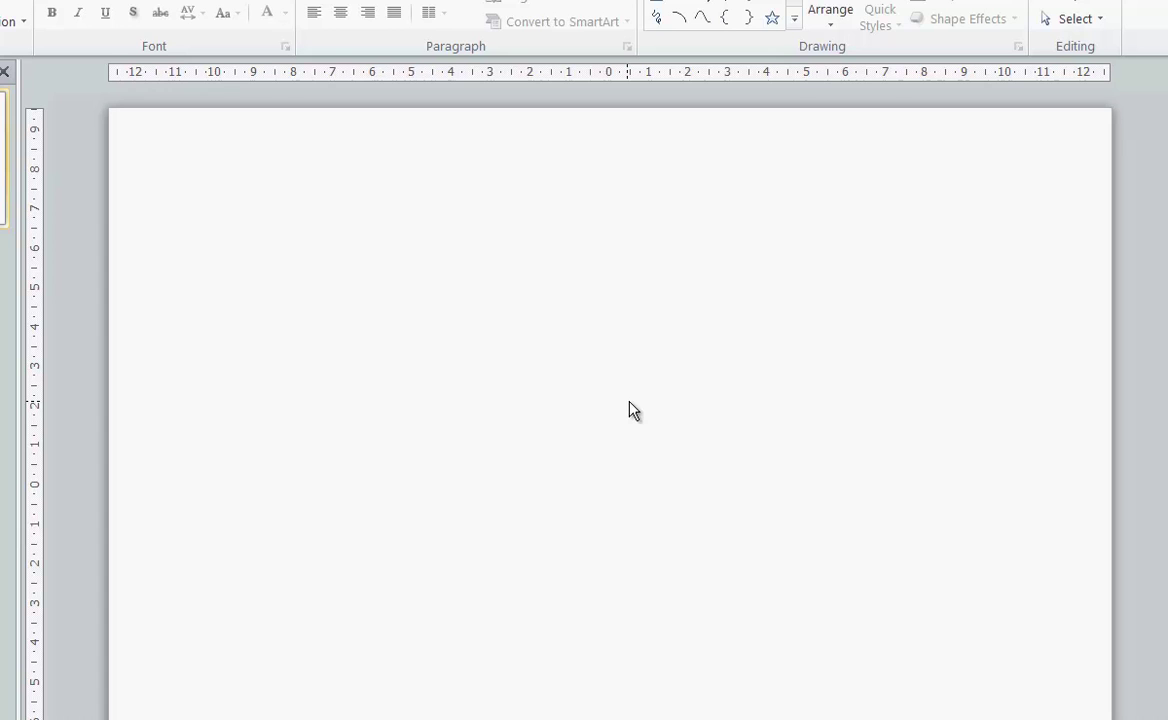
Step: Paste the copied 3D correlation plot image onto the blank Presentation2 slide
{"action": "right_click", "coordinate": [631, 410]}
{"action": "left_click", "coordinate": [681, 492]}
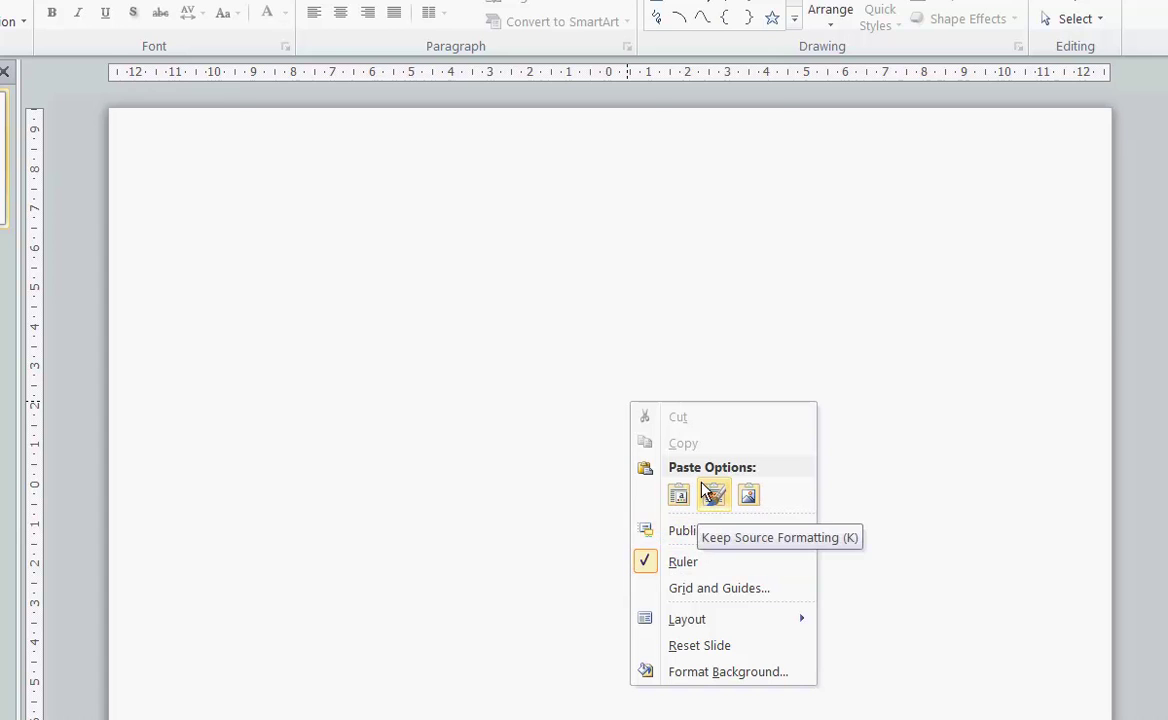
{"action": "left_click", "coordinate": [687, 492]}
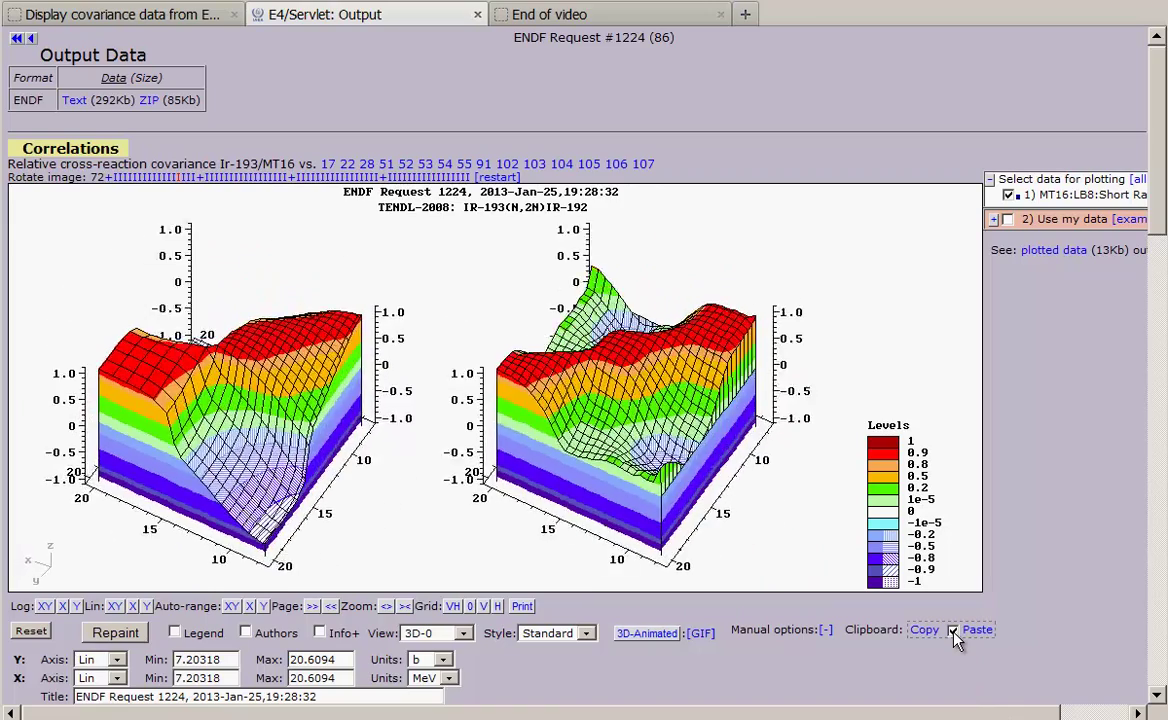
Step: Untick Paste, repaint as one static 3D-0 plot, and resize it to 700×500
{"action": "left_click", "coordinate": [953, 631]}
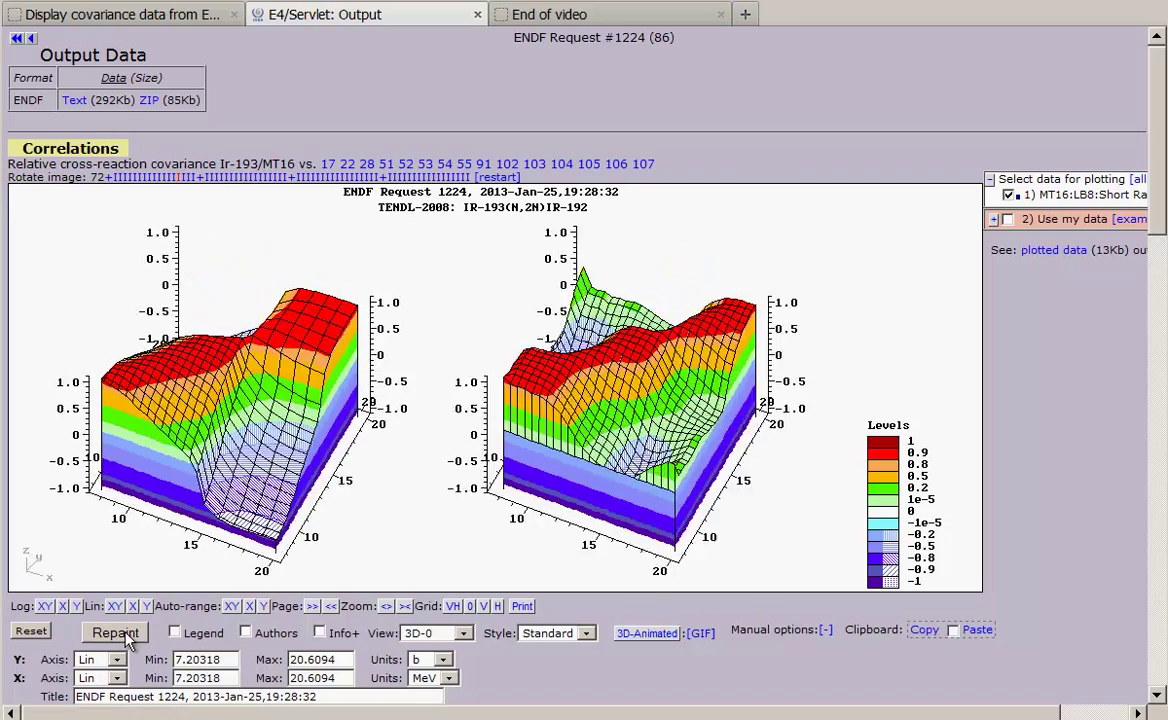
{"action": "left_click", "coordinate": [125, 637]}
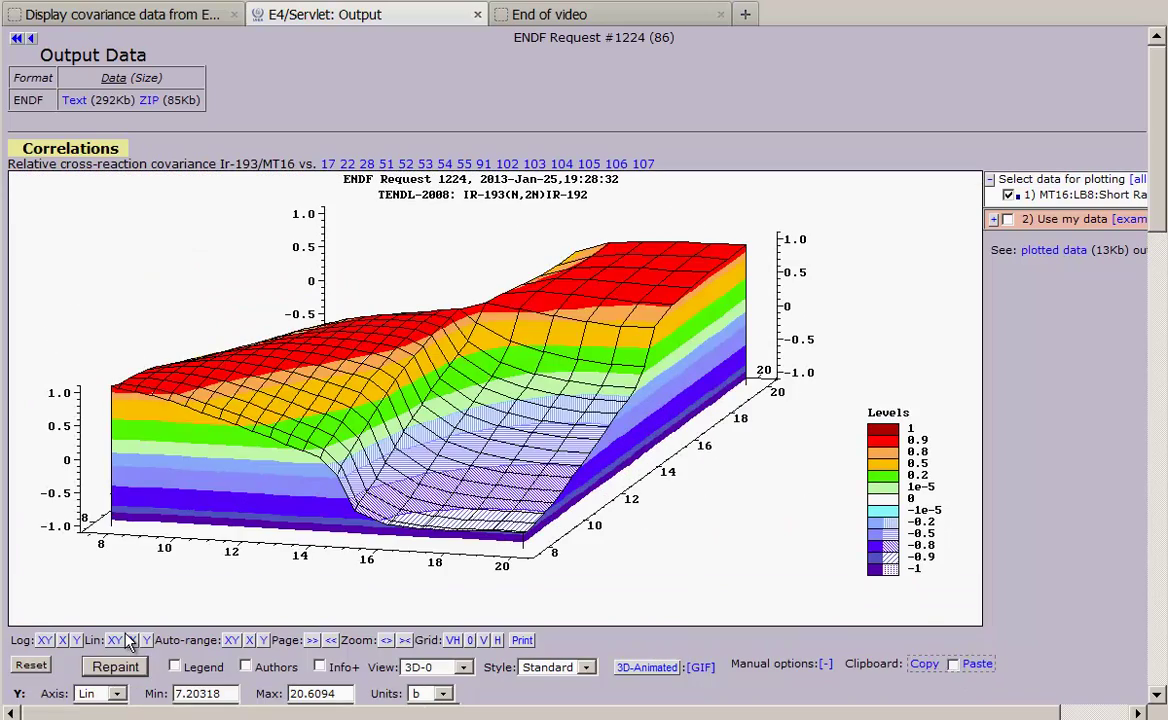
{"action": "scroll", "coordinate": [130, 641], "scroll_direction": "down", "scroll_amount": 5}
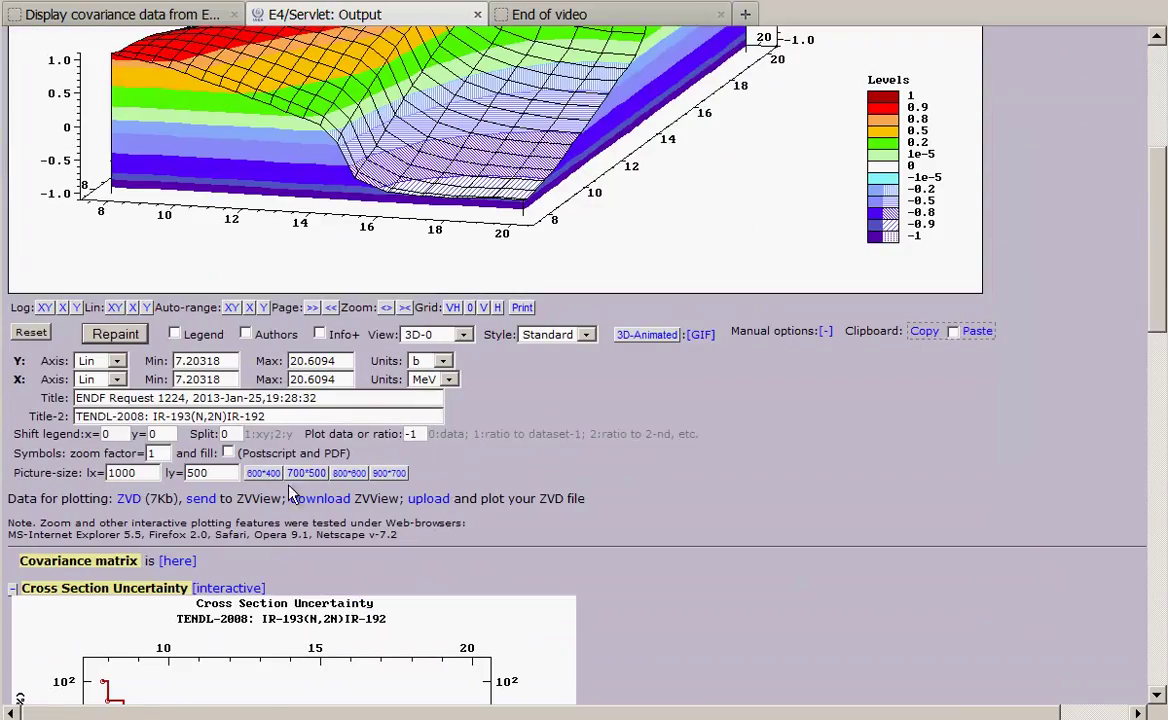
{"action": "left_click", "coordinate": [303, 482]}
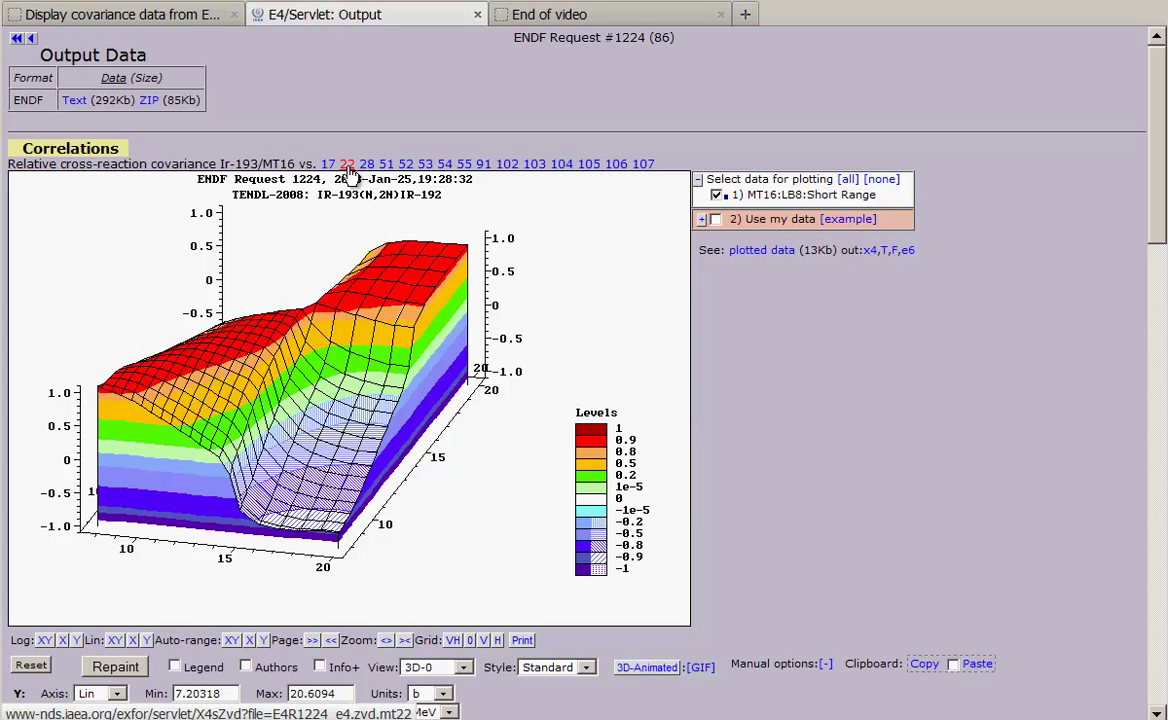
{"action": "left_click", "coordinate": [347, 164]}
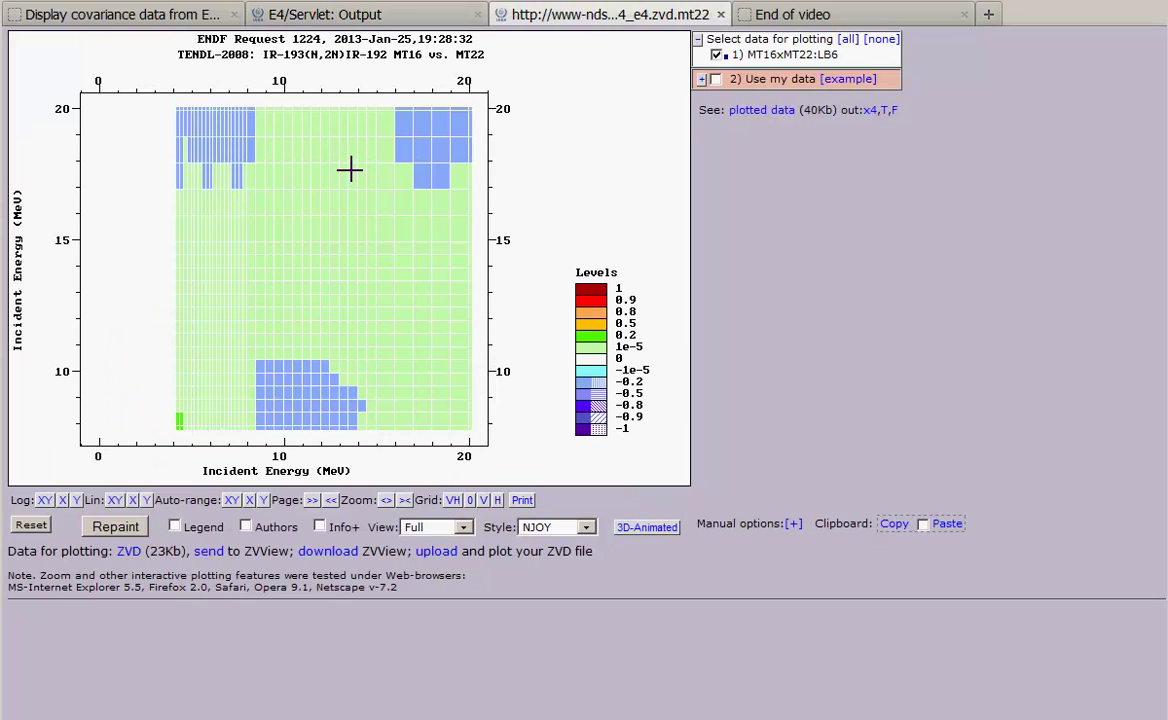
{"action": "left_click", "coordinate": [720, 14]}
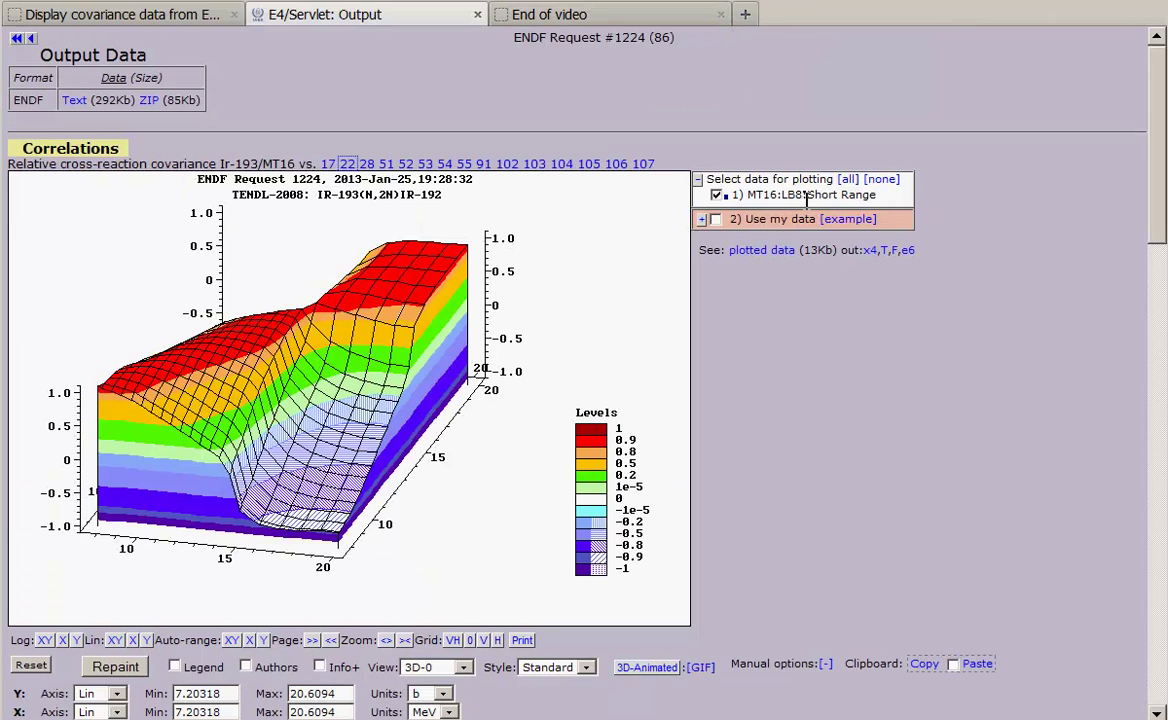
Step: Preview the triangle text export, then read through the zoomed-in Fortran-matrix export and its code
{"action": "left_click", "coordinate": [884, 253]}
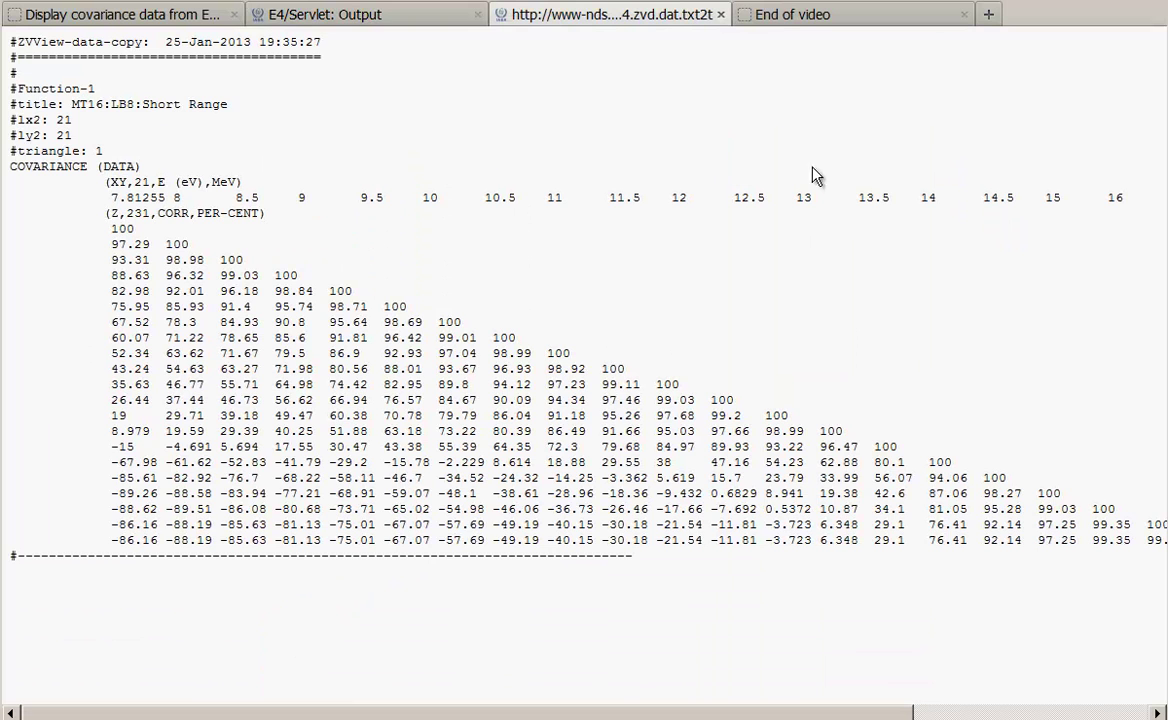
{"action": "middle_click", "coordinate": [660, 16]}
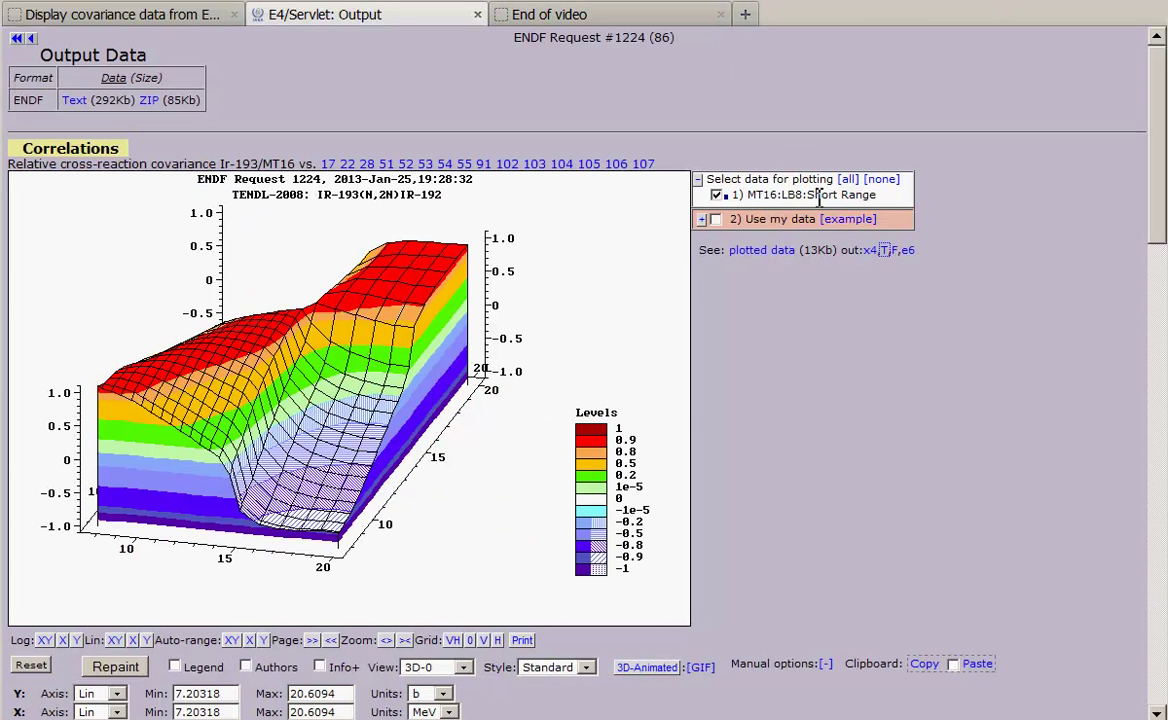
{"action": "left_click", "coordinate": [884, 251]}
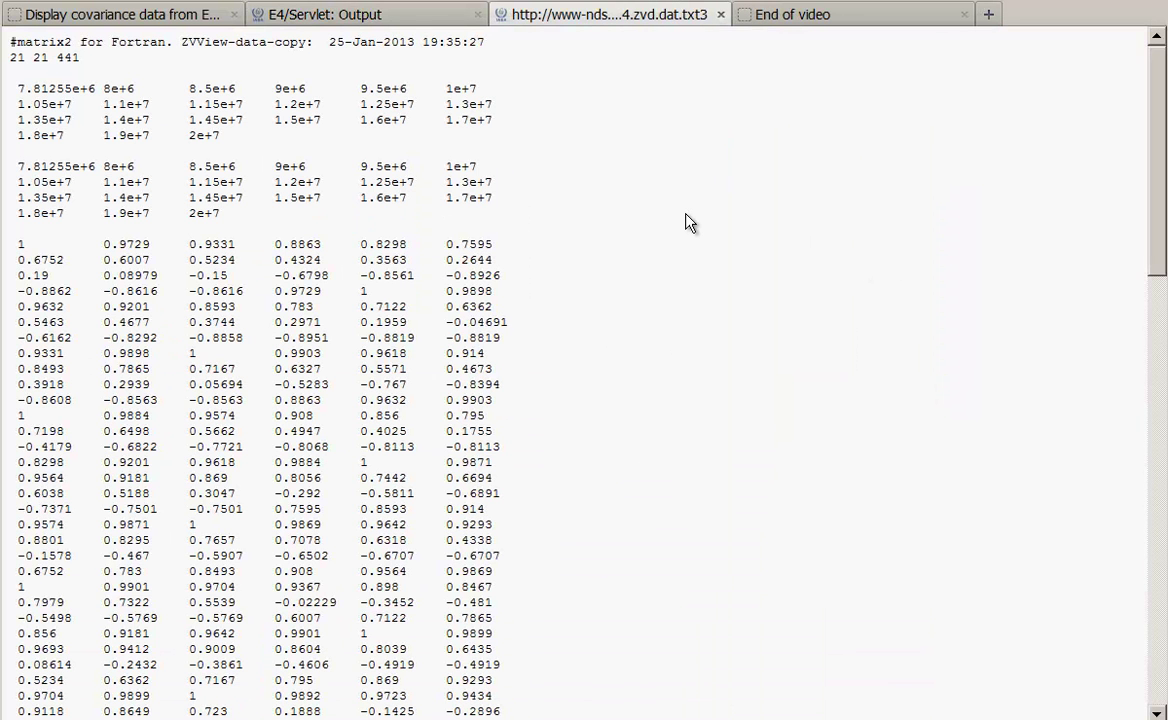
{"action": "key", "text": "ctrl+plus"}
{"action": "key", "text": "ctrl+plus"}
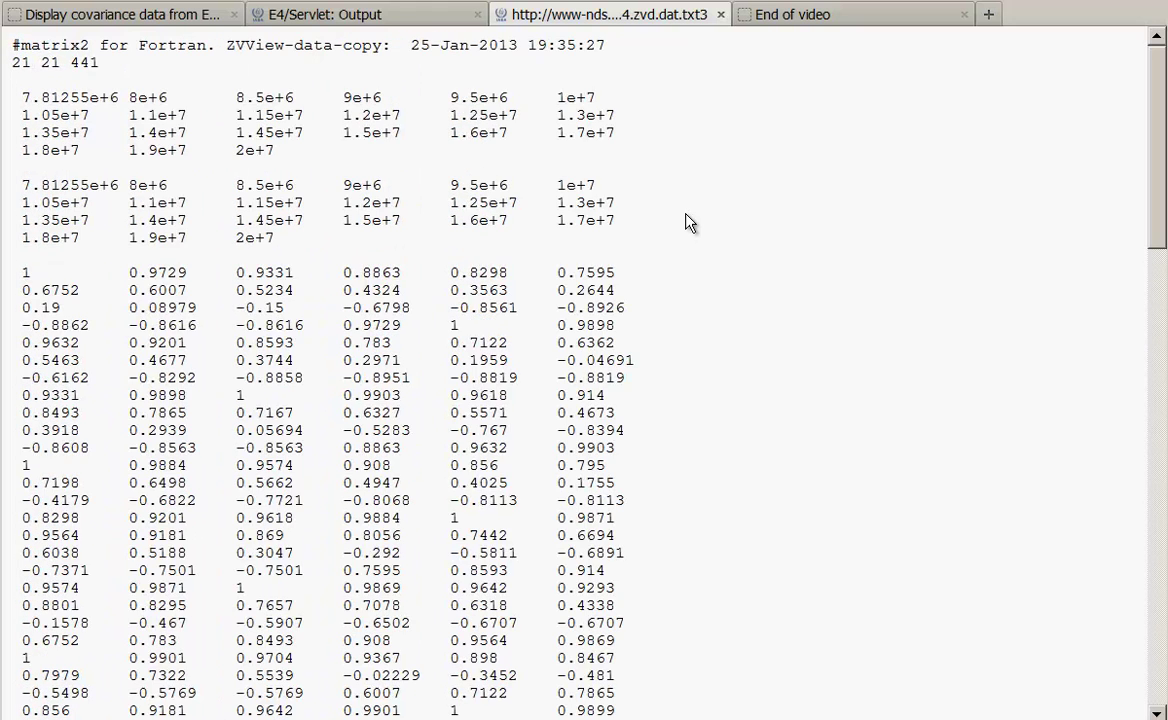
{"action": "key", "text": "ctrl+plus"}
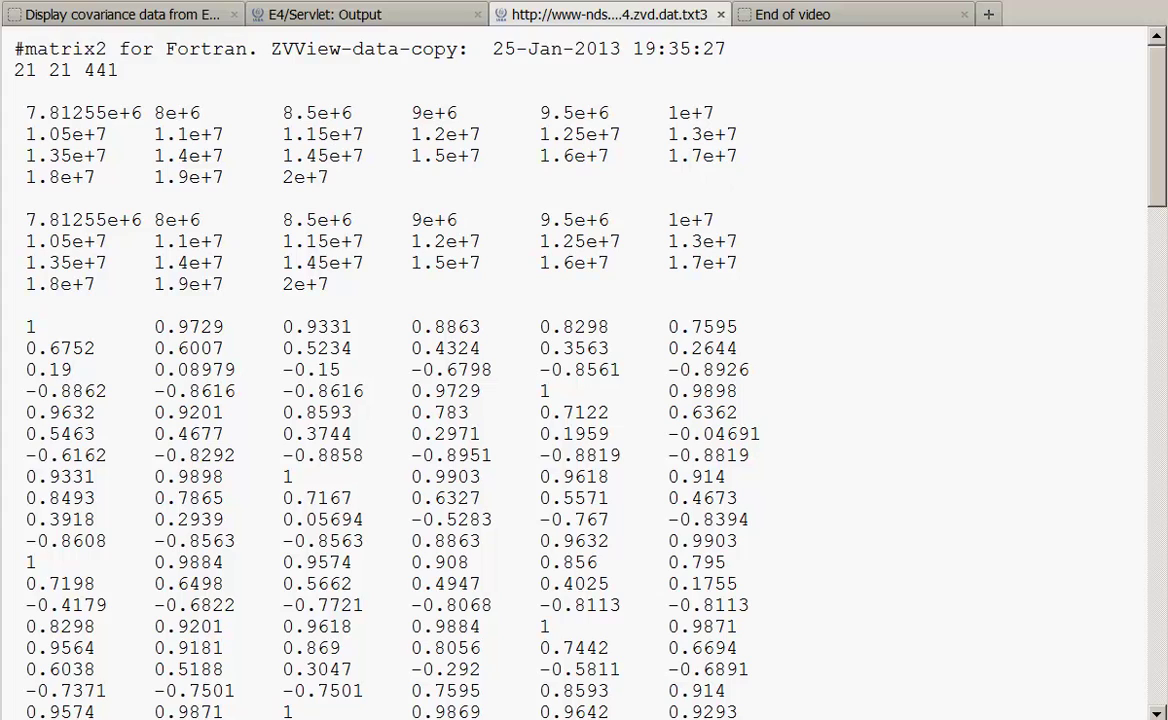
{"action": "left_click_drag", "start_coordinate": [25, 47], "coordinate": [211, 47]}
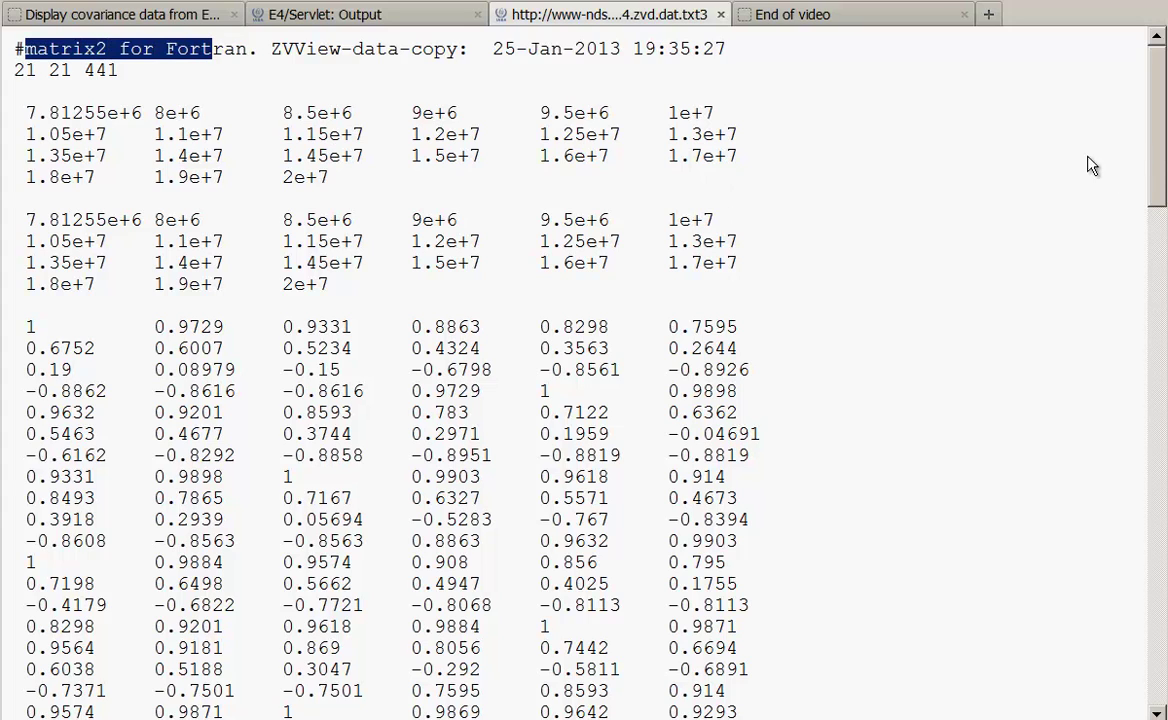
{"action": "scroll", "coordinate": [1133, 591], "scroll_direction": "down", "scroll_amount": 20}
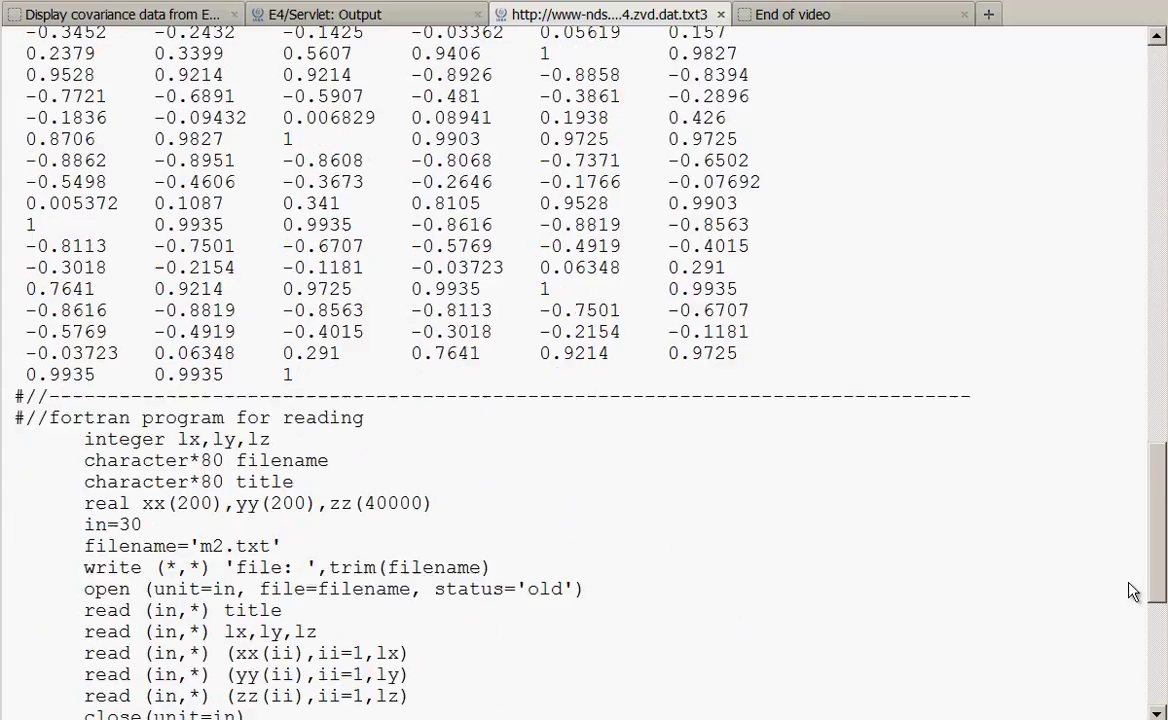
{"action": "scroll", "coordinate": [1133, 591], "scroll_direction": "down", "scroll_amount": 6}
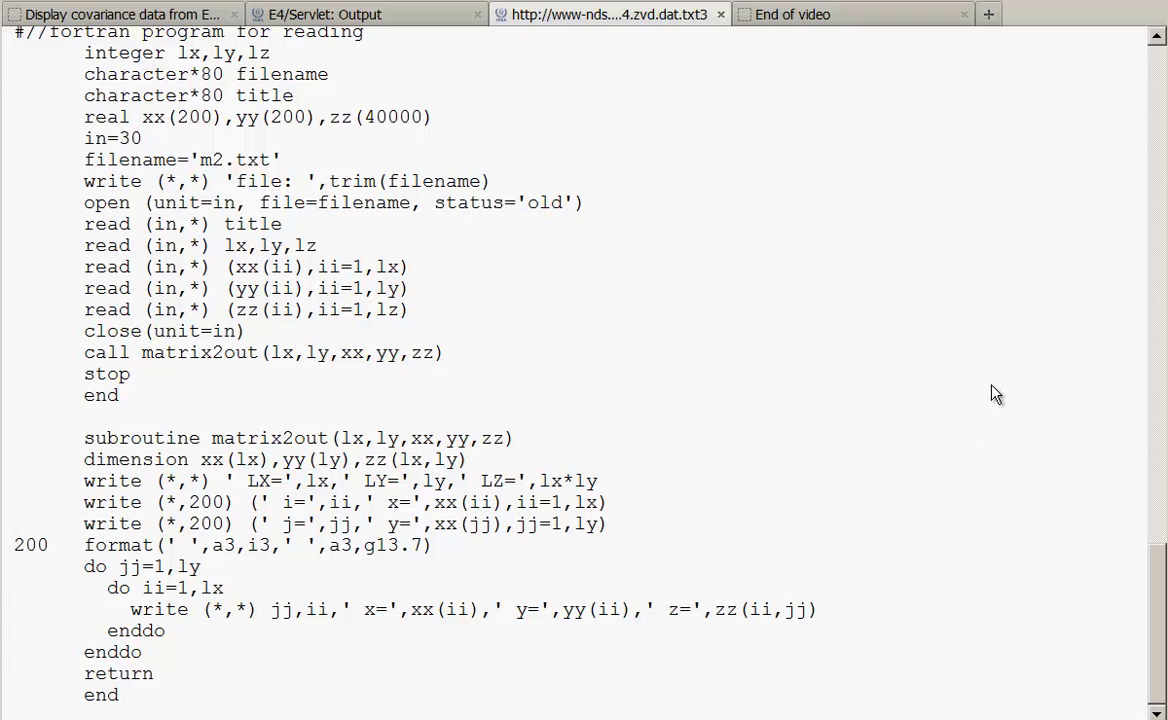
{"action": "key", "text": "ctrl+minus"}
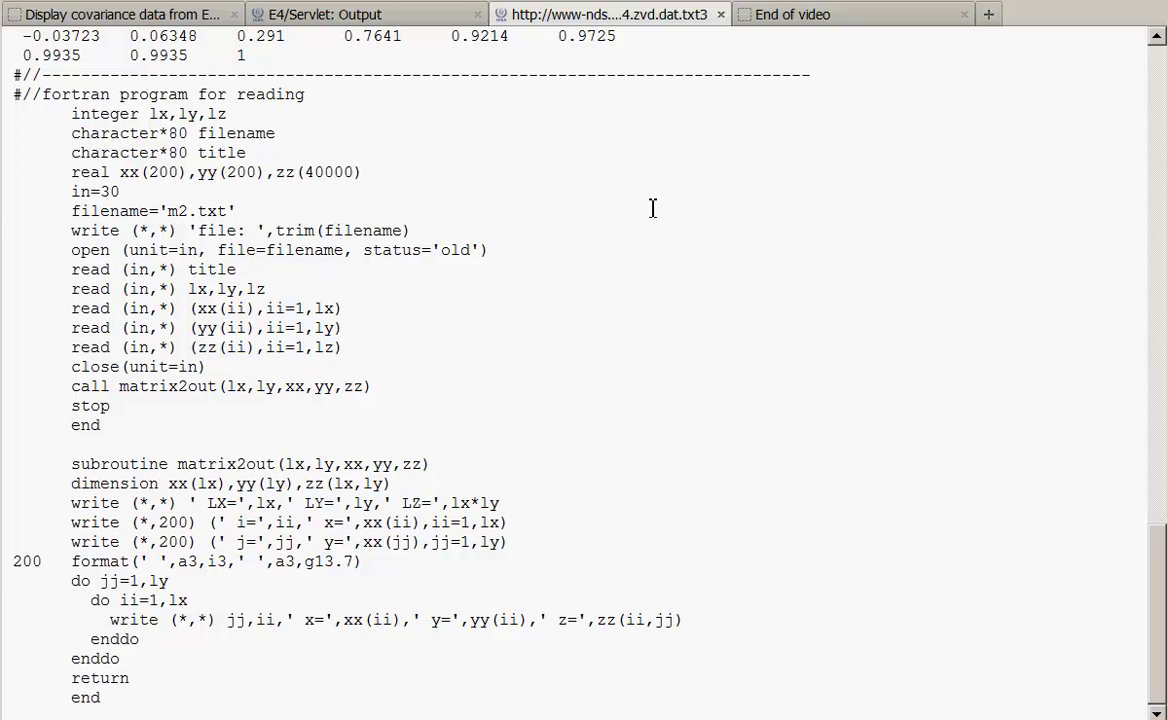
{"action": "key", "text": "ctrl+minus"}
{"action": "key", "text": "ctrl+minus"}
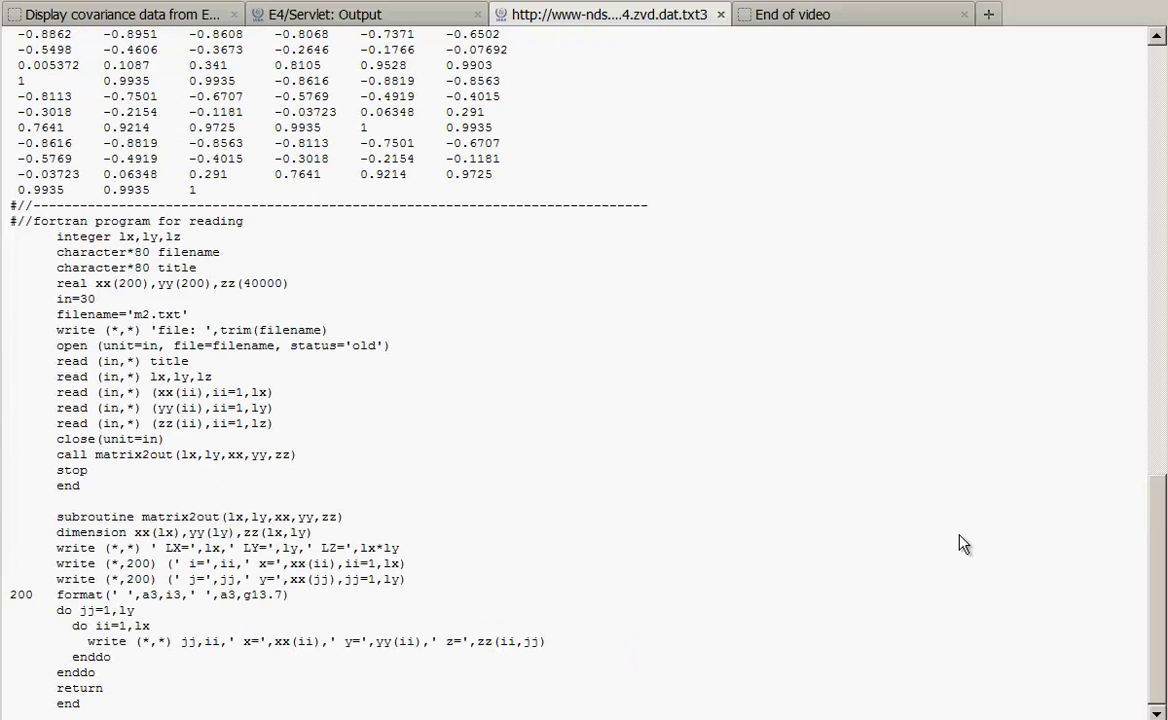
Step: Close the Fortran-matrix text and go back to the E4/Servlet Output page
{"action": "left_click", "coordinate": [720, 14]}
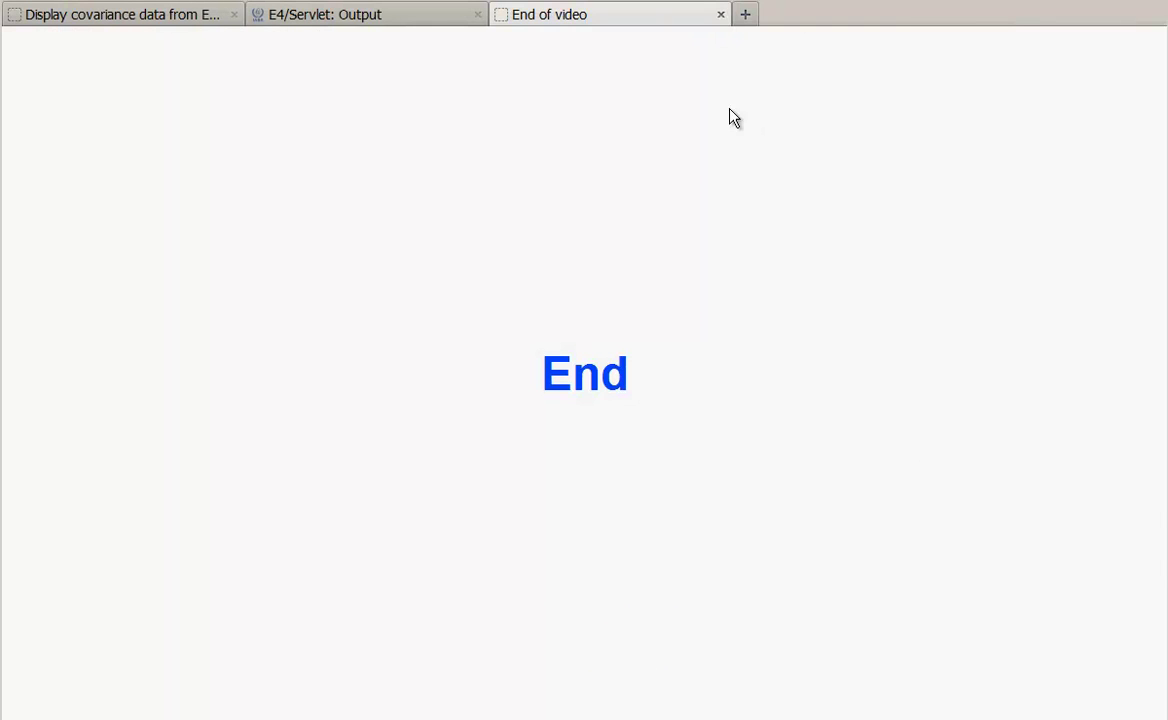
{"action": "left_click", "coordinate": [460, 18]}
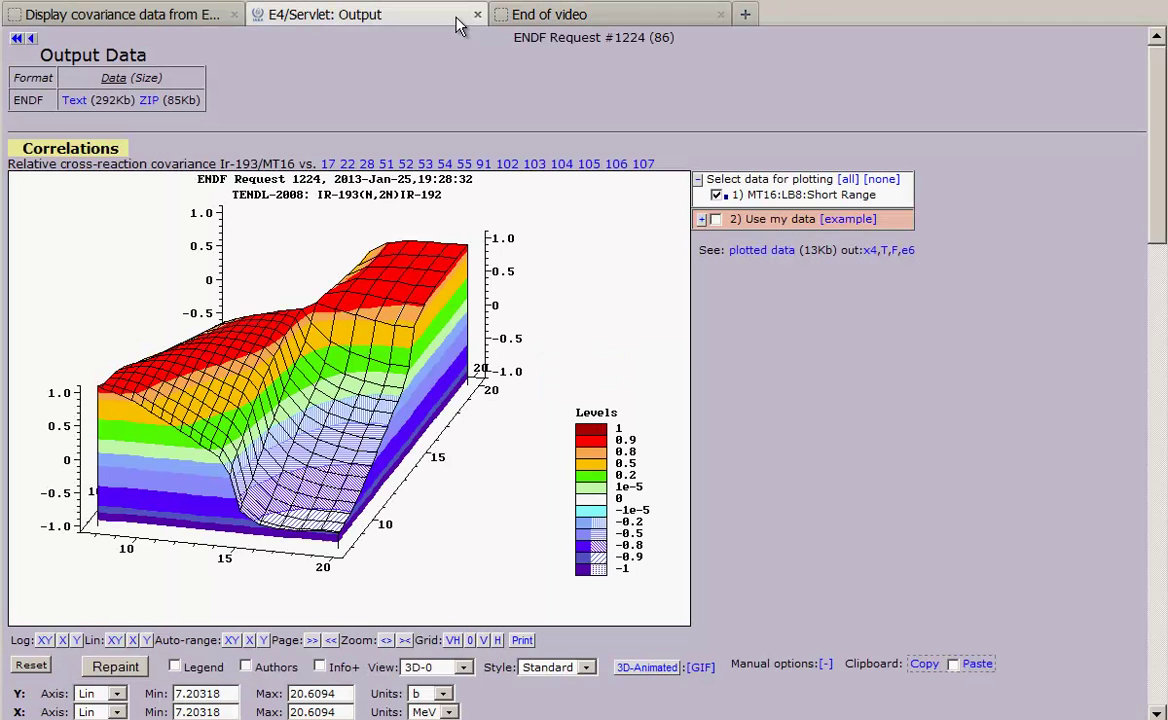
Step: Open the ENDF-6 text export via the e6 link and highlight the value 5 in row 3
{"action": "left_click", "coordinate": [907, 254]}
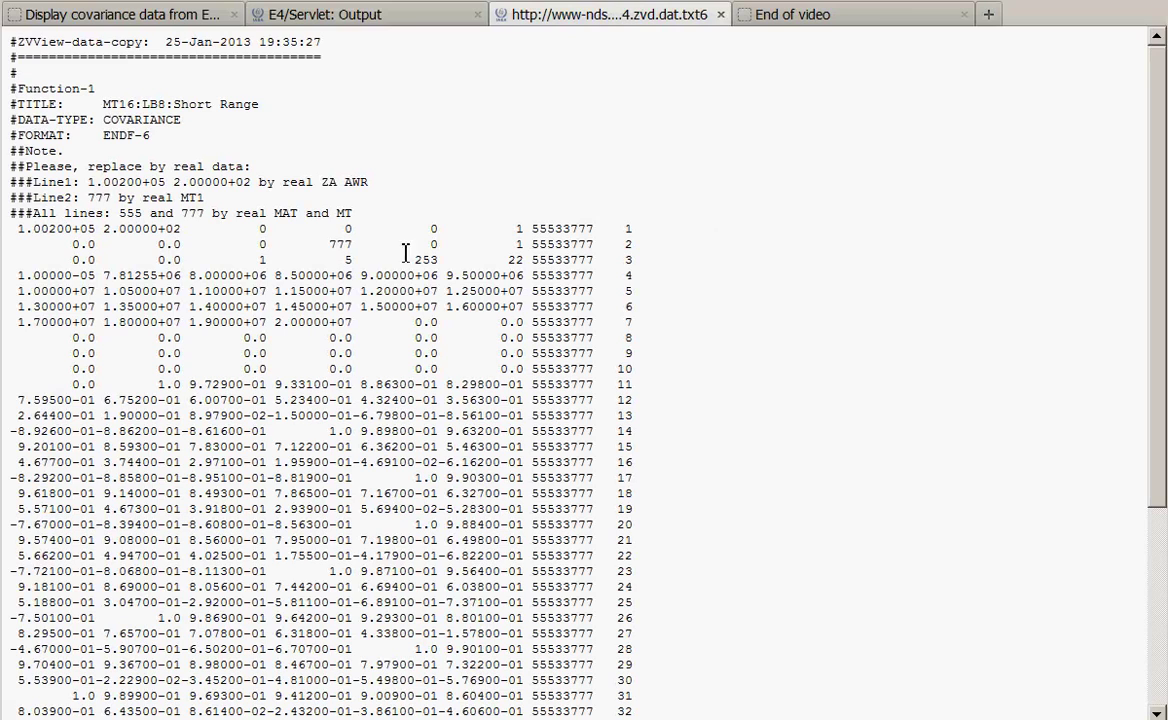
{"action": "left_click_drag", "start_coordinate": [338, 260], "coordinate": [360, 260]}
{"action": "scroll", "coordinate": [456, 229], "scroll_direction": "down", "scroll_amount": 5}
{"action": "scroll", "coordinate": [460, 233], "scroll_direction": "up", "scroll_amount": 6}
Step: Close the txt6 tab and scroll the Output Data page back to the 3D correlation plot
{"action": "left_click", "coordinate": [720, 14]}
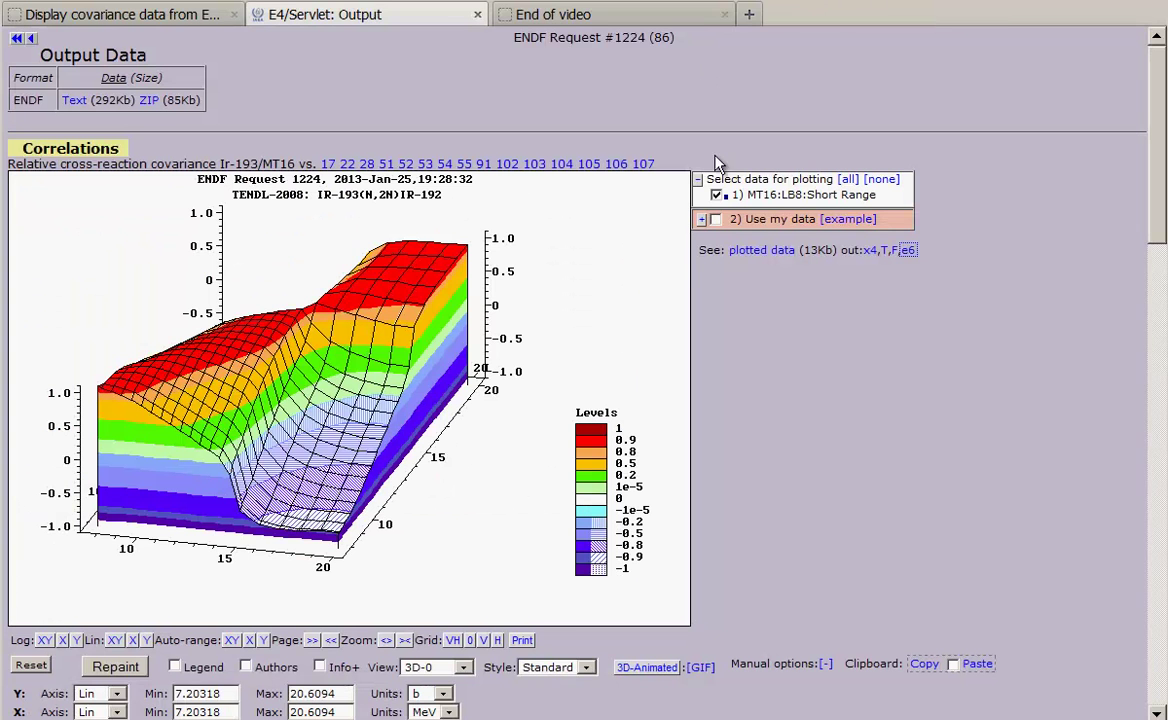
{"action": "scroll", "coordinate": [785, 381], "scroll_direction": "down", "scroll_amount": 10}
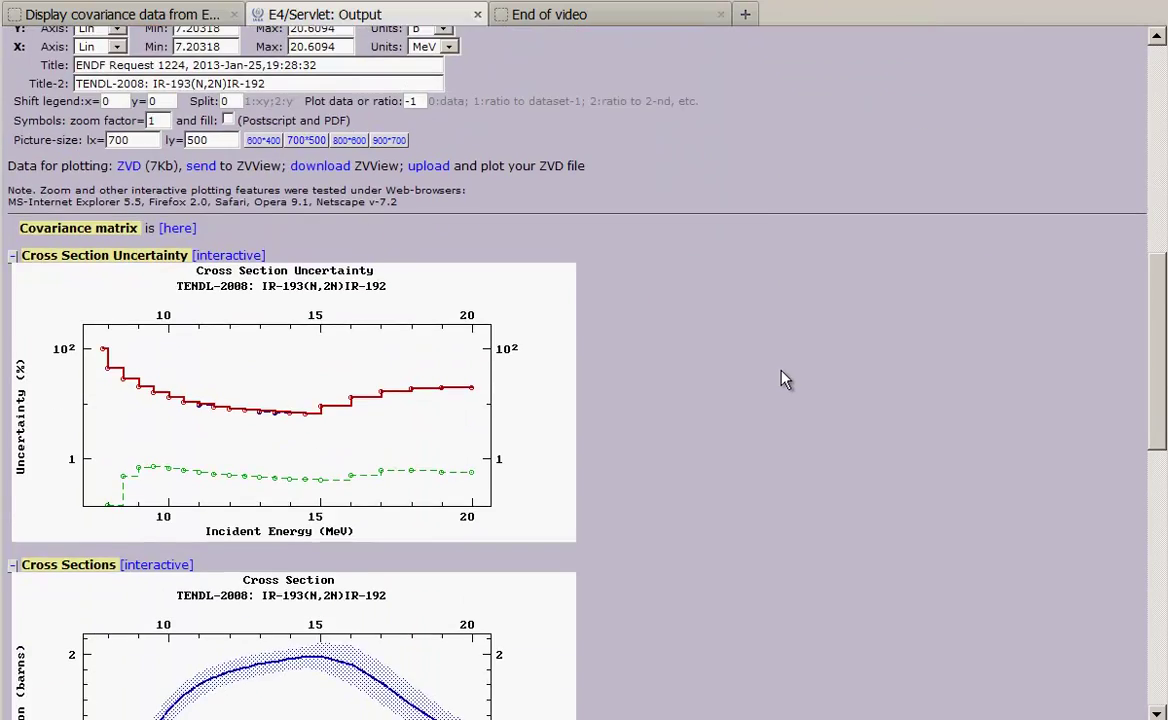
{"action": "scroll", "coordinate": [785, 380], "scroll_direction": "up", "scroll_amount": 5}
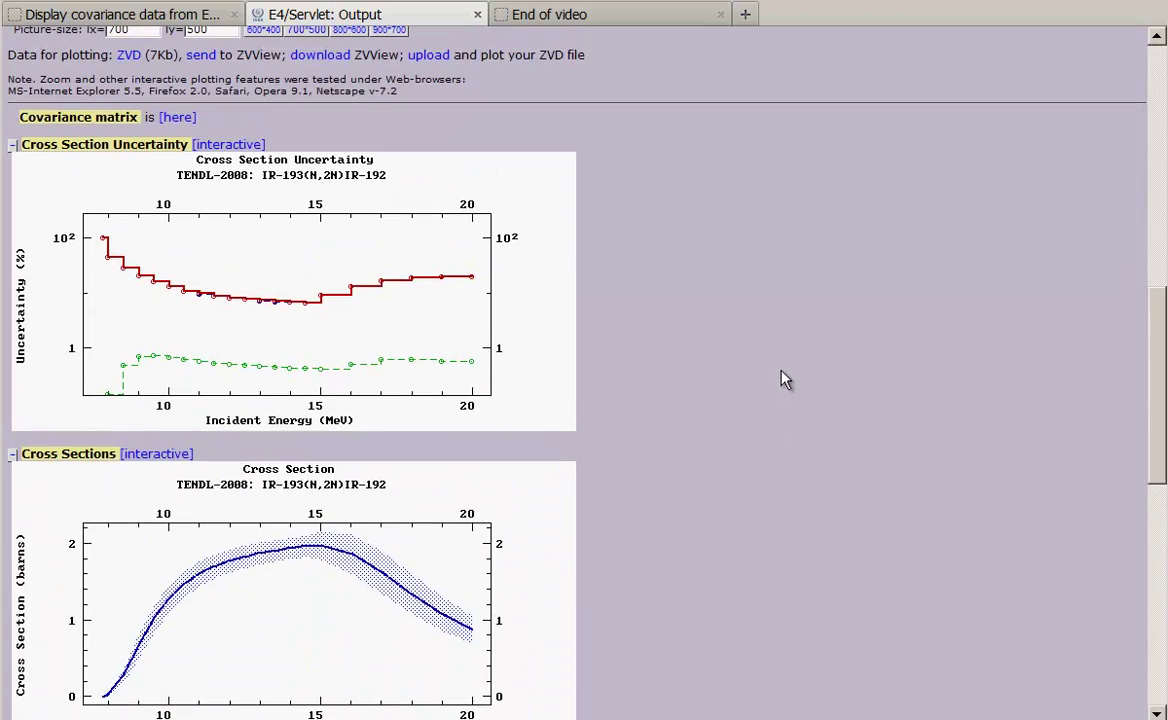
{"action": "scroll", "coordinate": [745, 380], "scroll_direction": "up", "scroll_amount": 7}
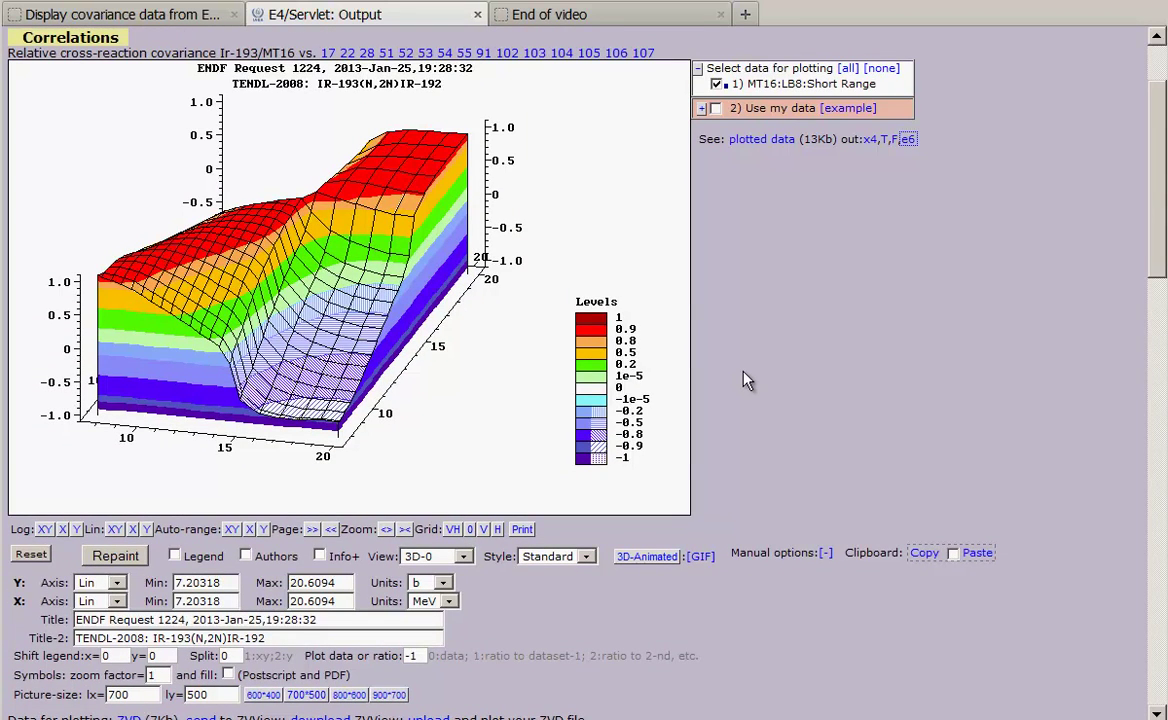
{"action": "scroll", "coordinate": [745, 380], "scroll_direction": "up", "scroll_amount": 2}
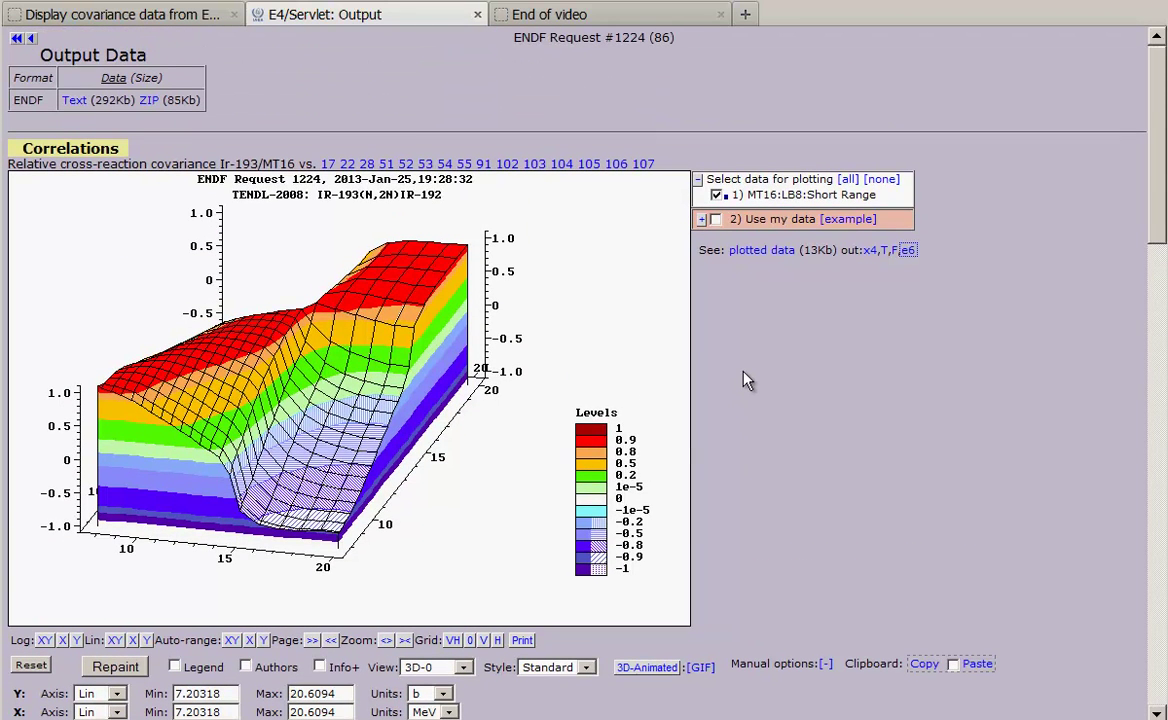